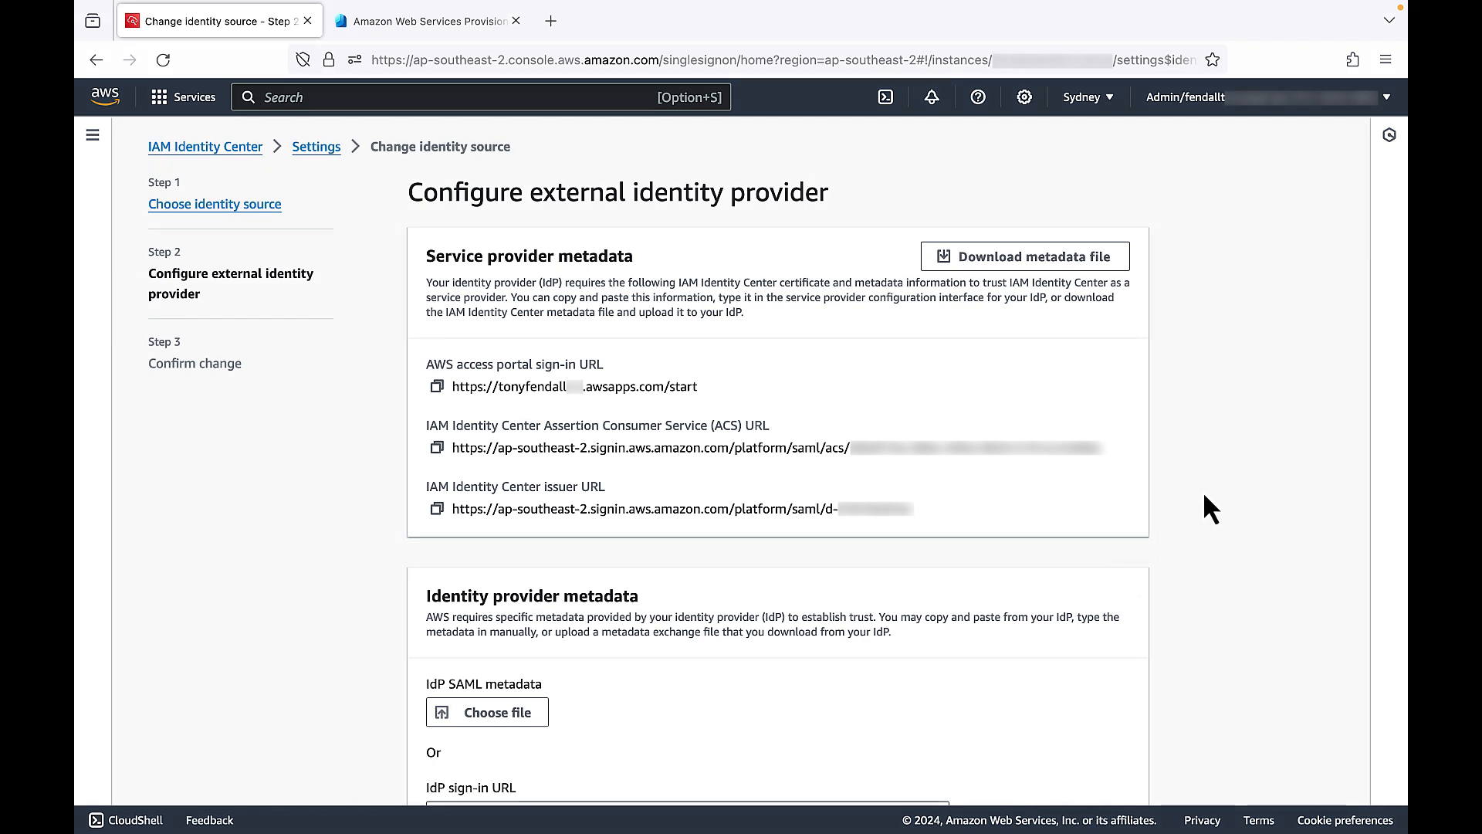
- Download the IAM Identity Center service provider metadata file
left_click(1069, 267)
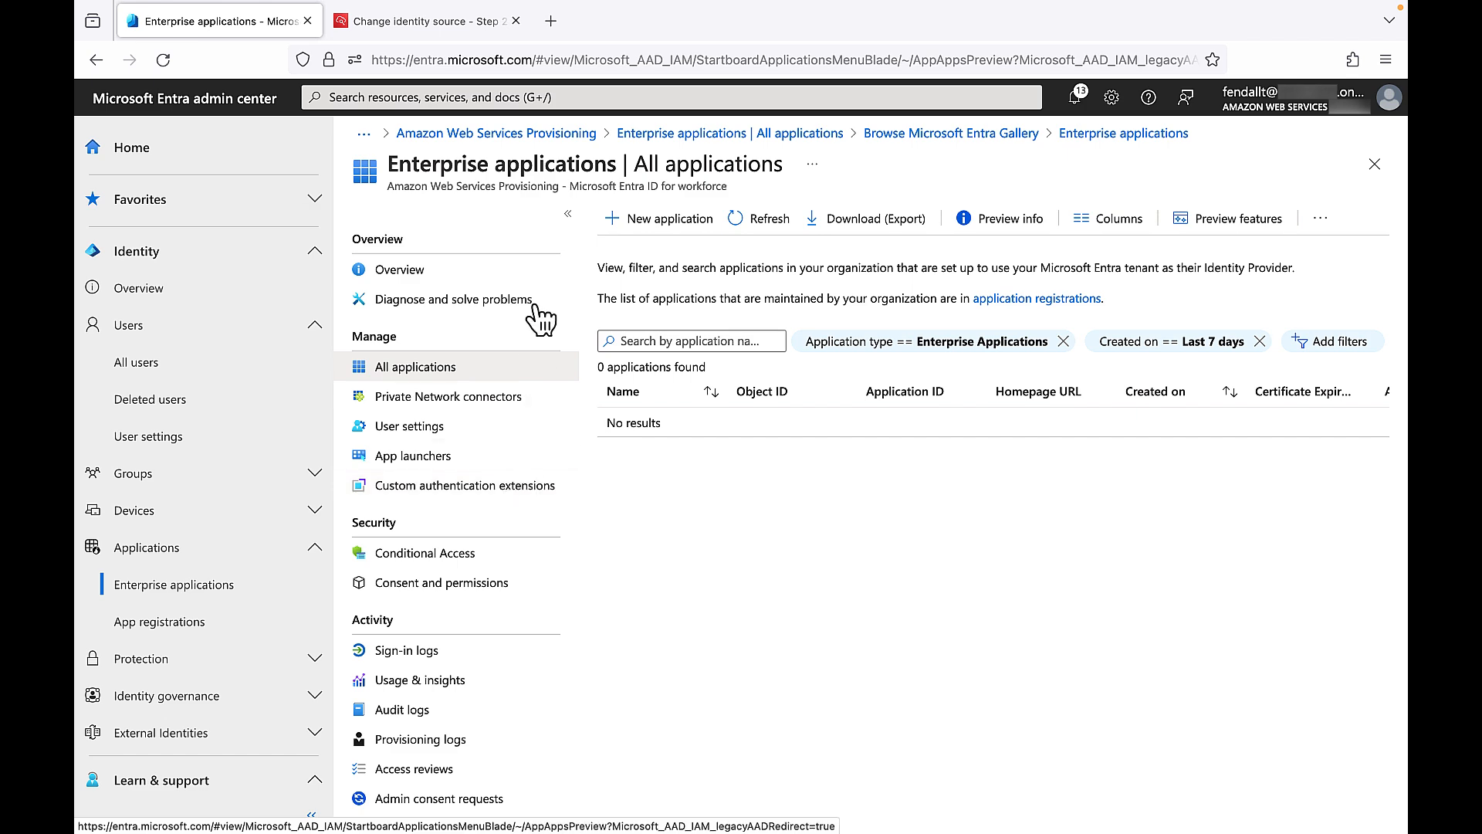
- In the Microsoft Entra admin center, search the gallery for "AWS IAM identity cent" and create the AWS IAM Identity Center enterprise application
left_click(660, 223)
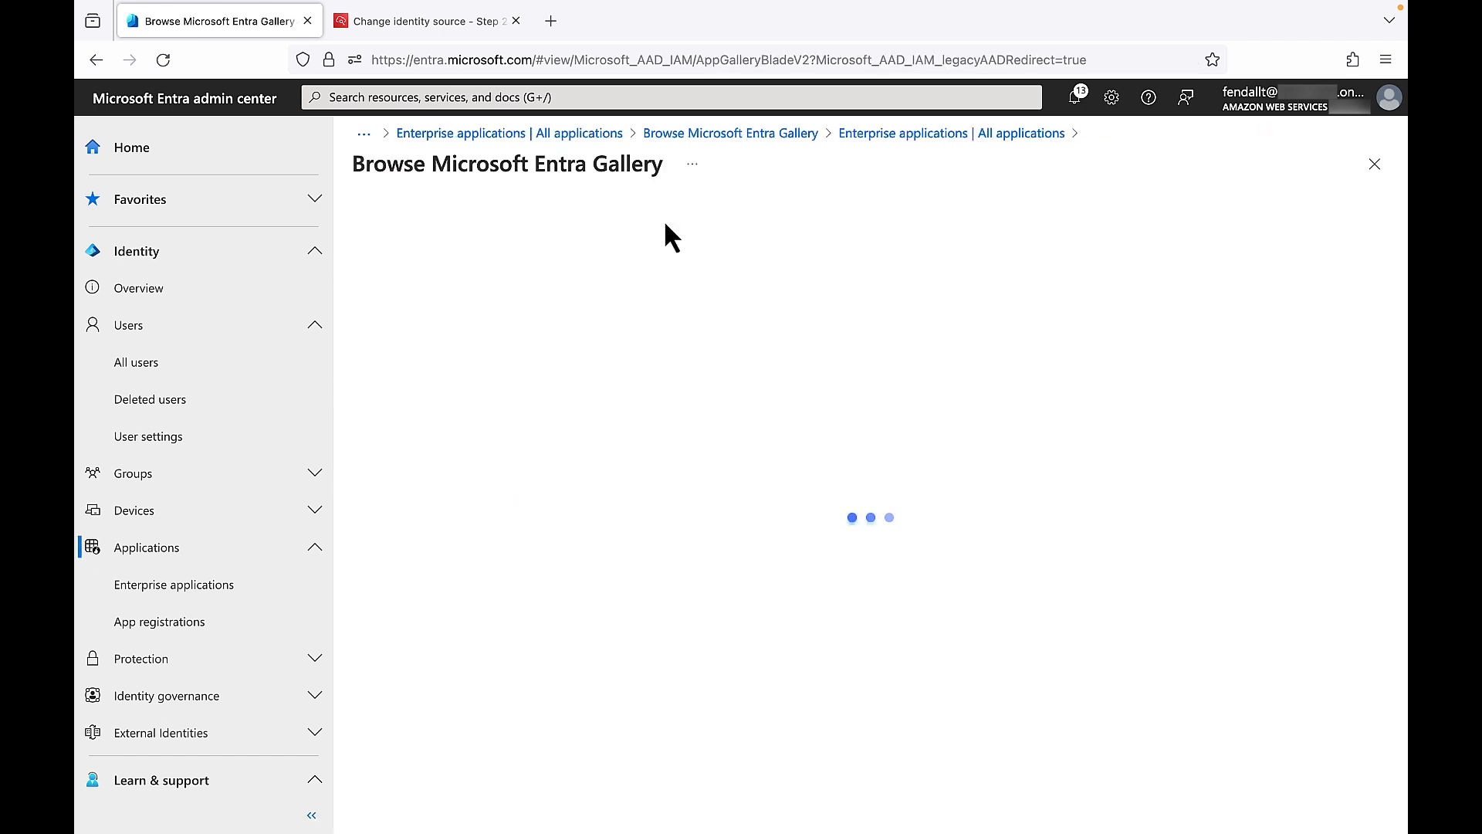
left_click(480, 330)
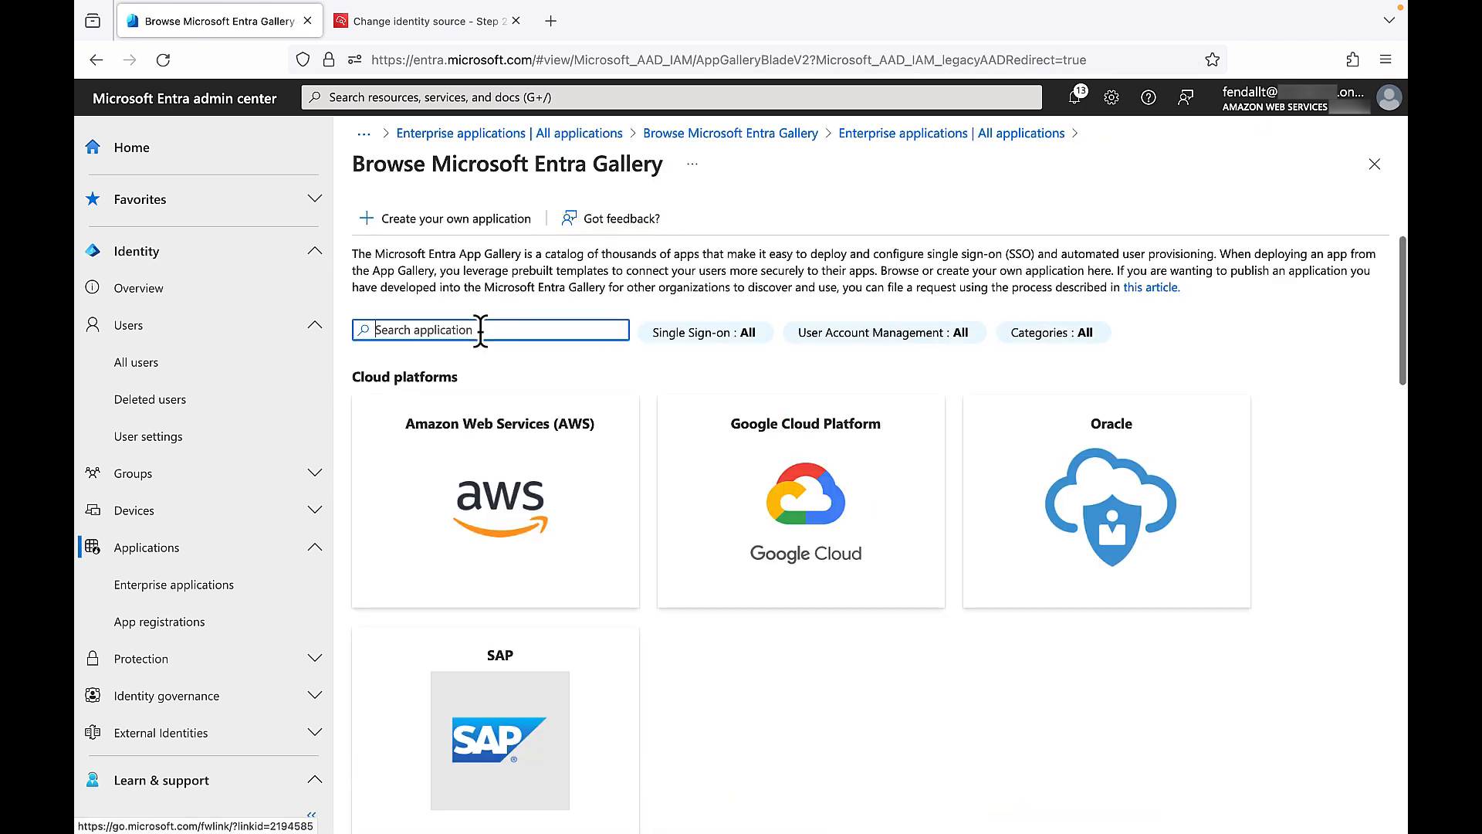
type("AWS ")
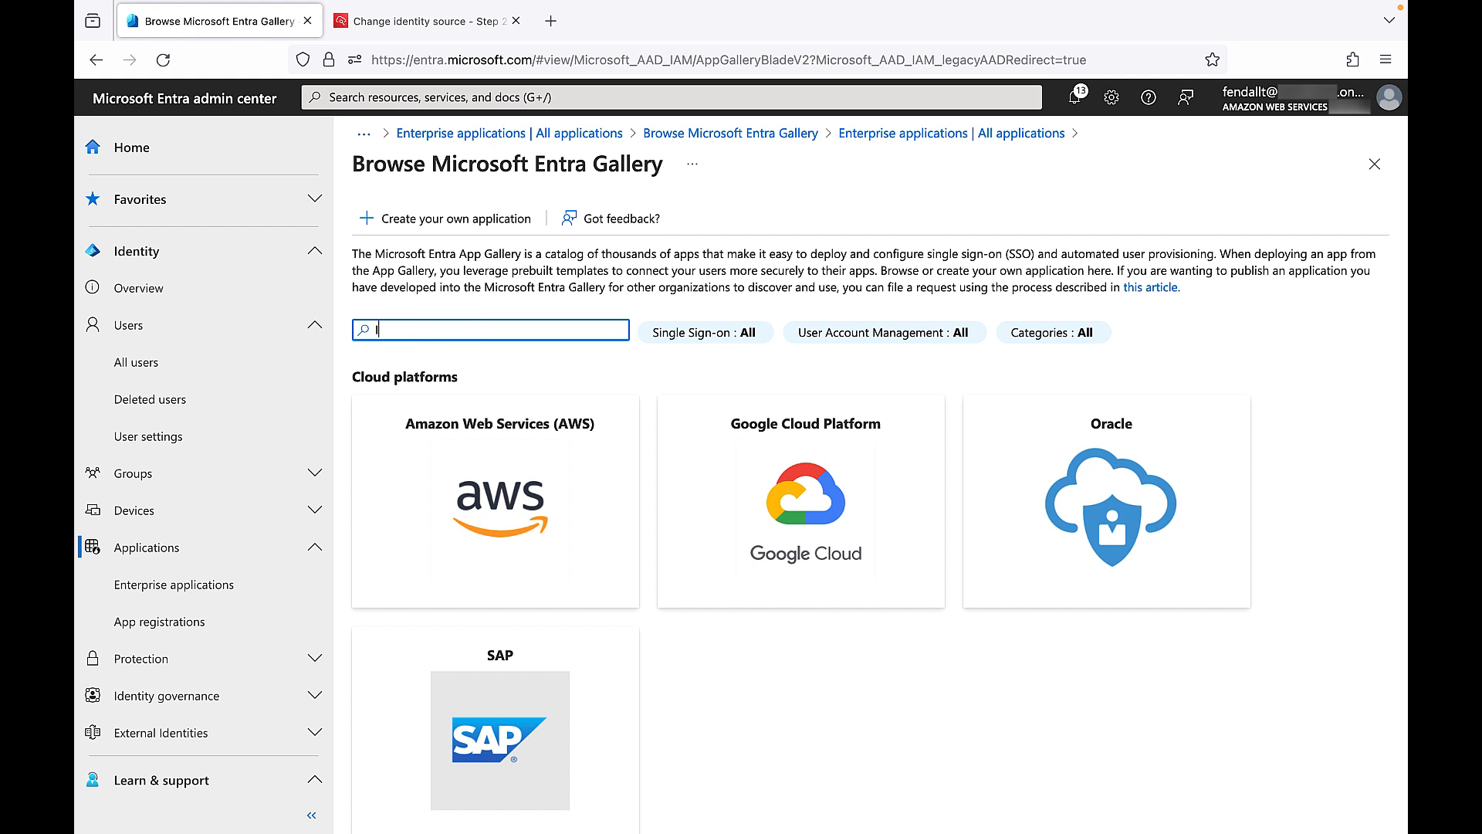
type("IAM identitr")
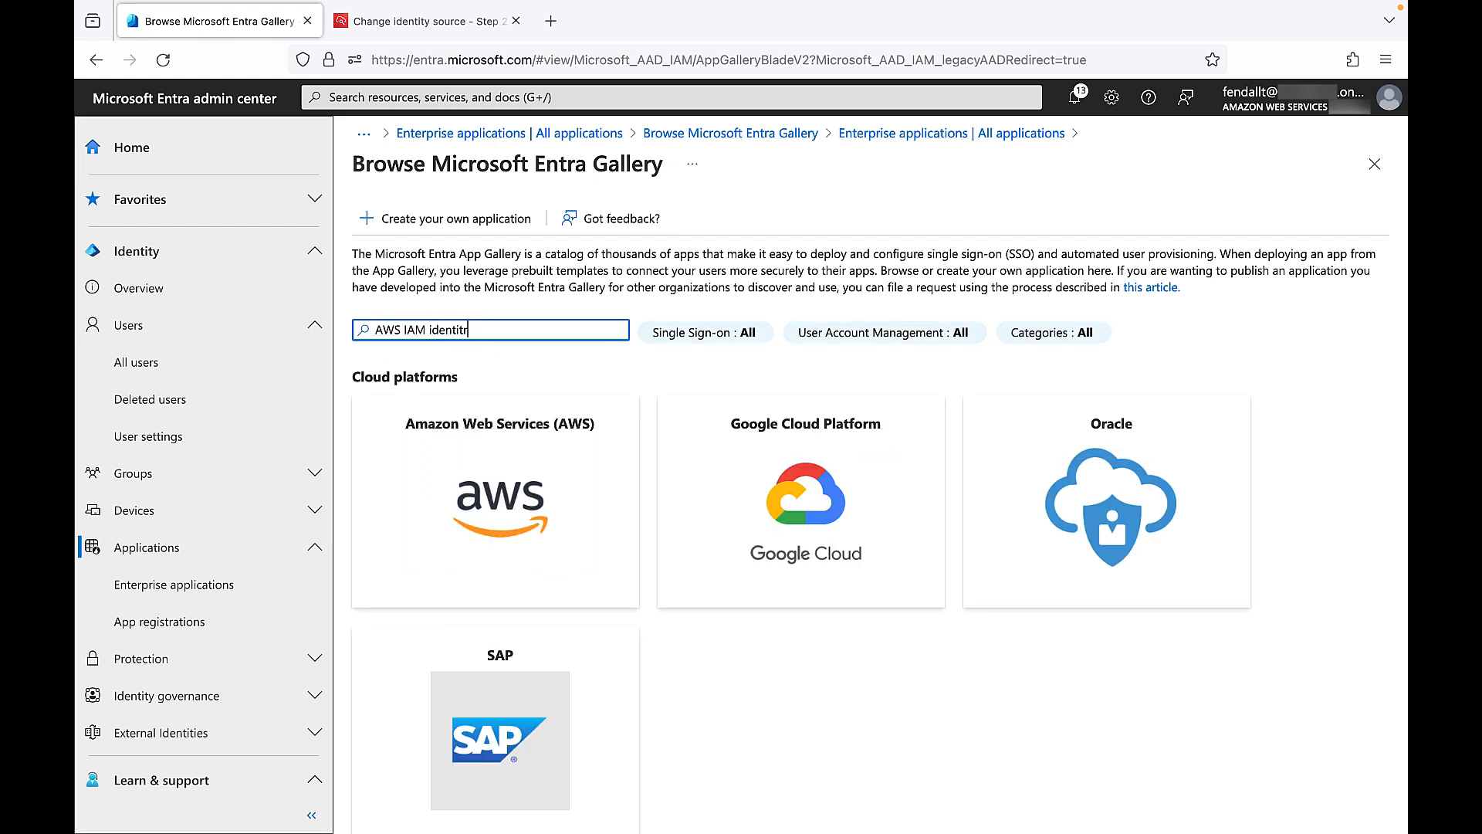
key("BackSpace")
type("y cent")
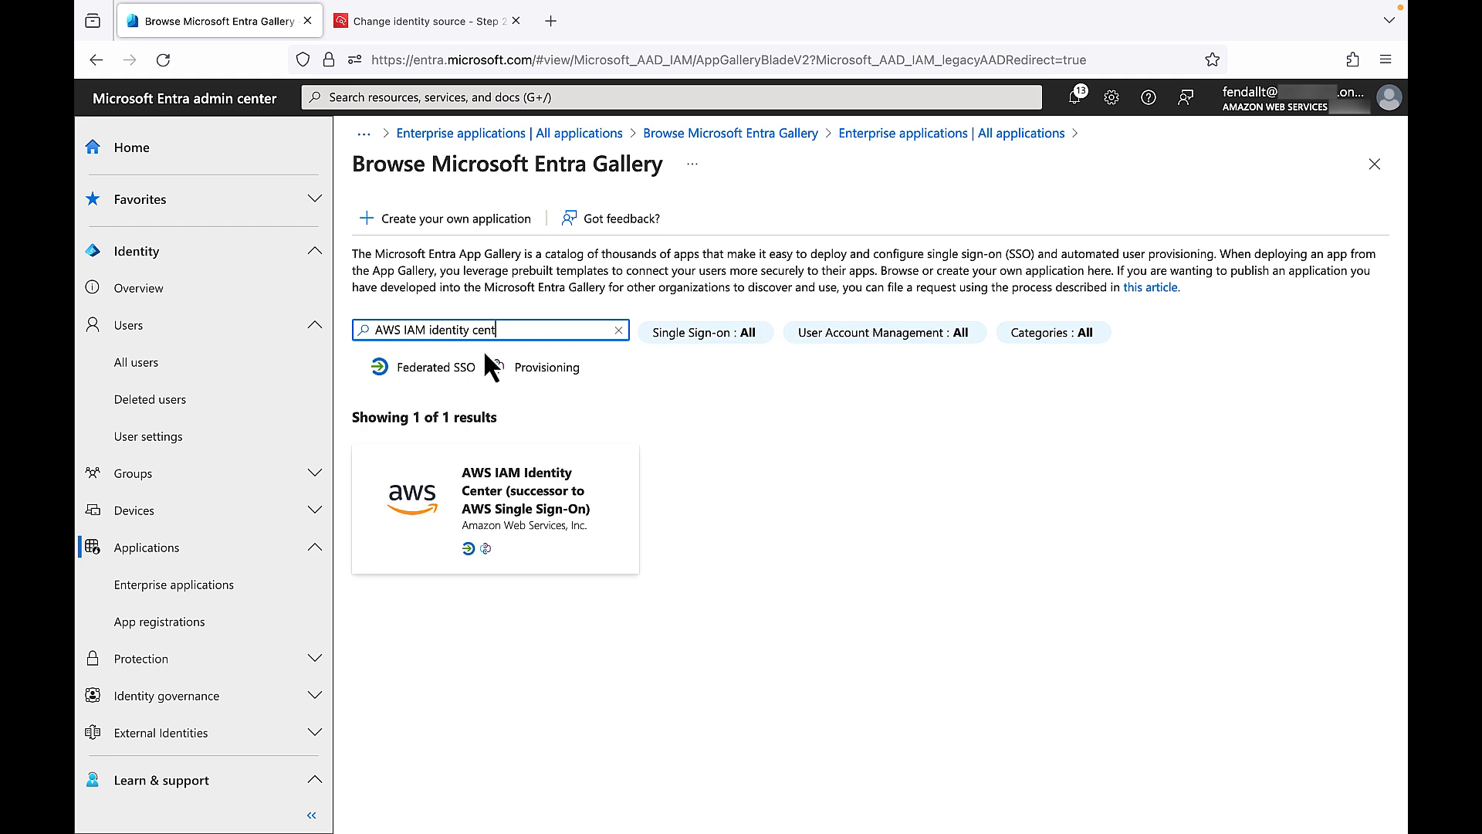
left_click(530, 485)
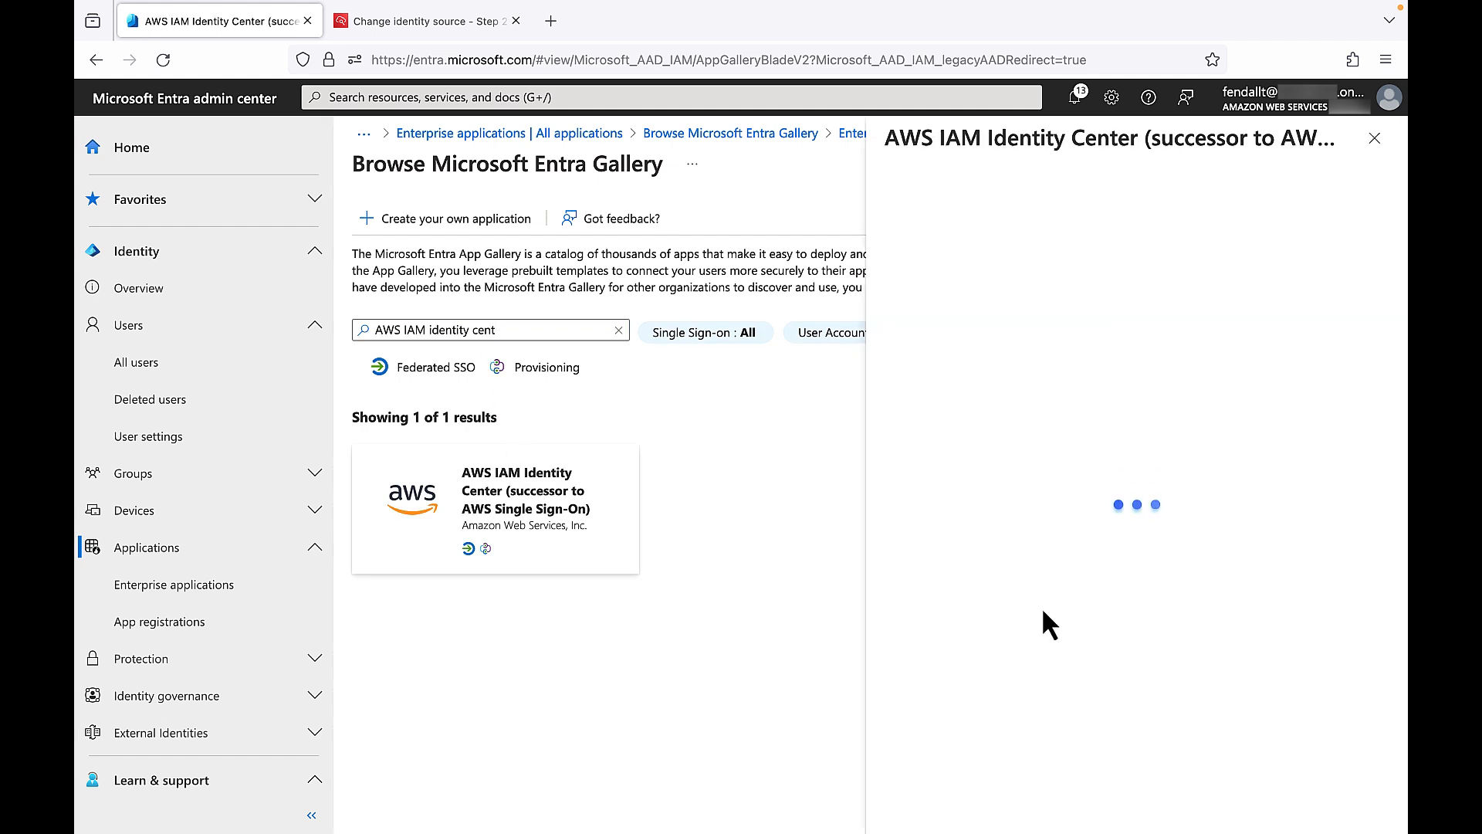
left_click(924, 804)
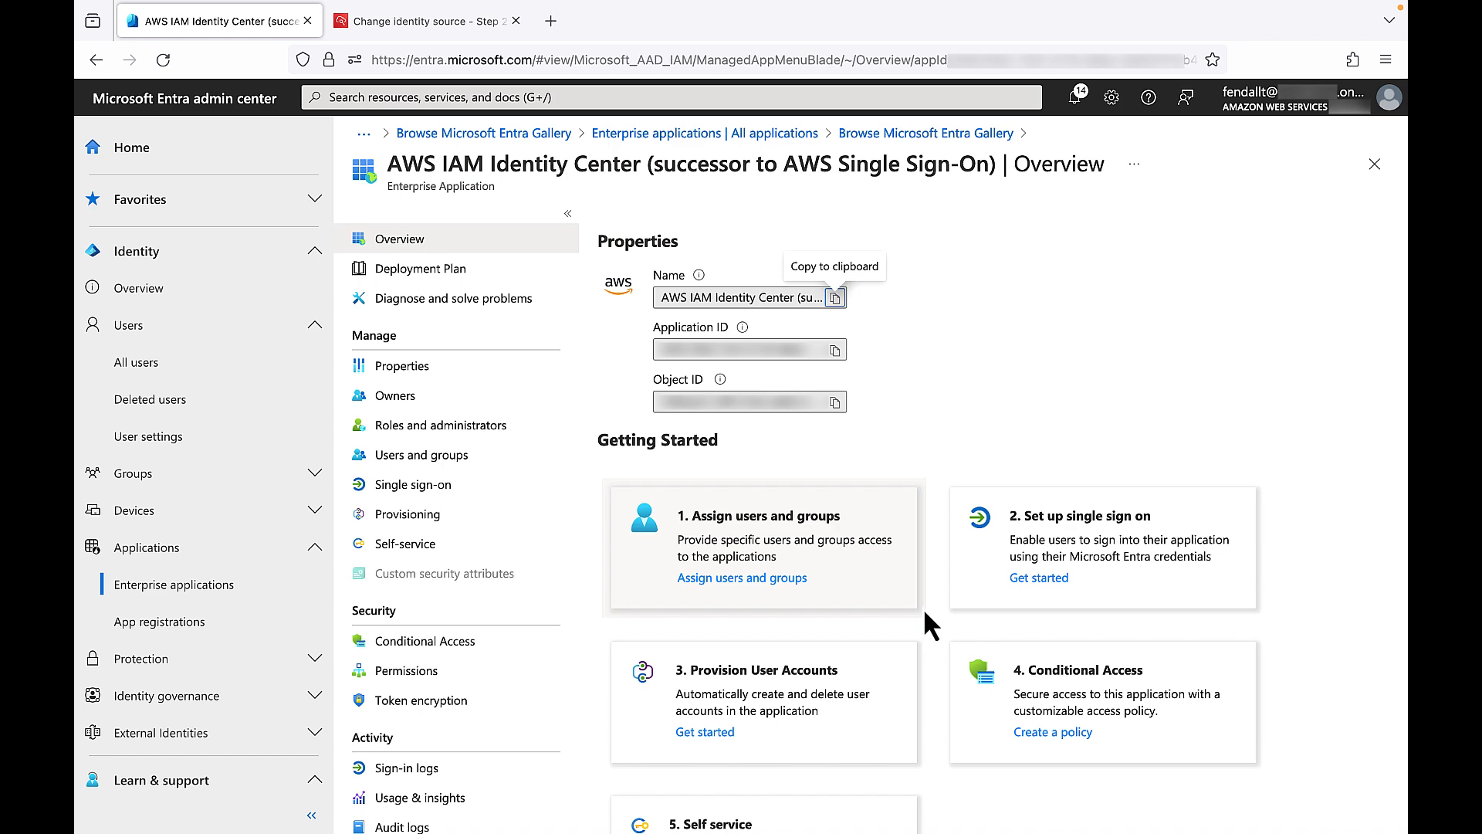
- Choose SAML as the application's single sign-on method and save its basic configuration from the uploaded 2024-3-10_11-052 service provider metadata file
left_click(446, 498)
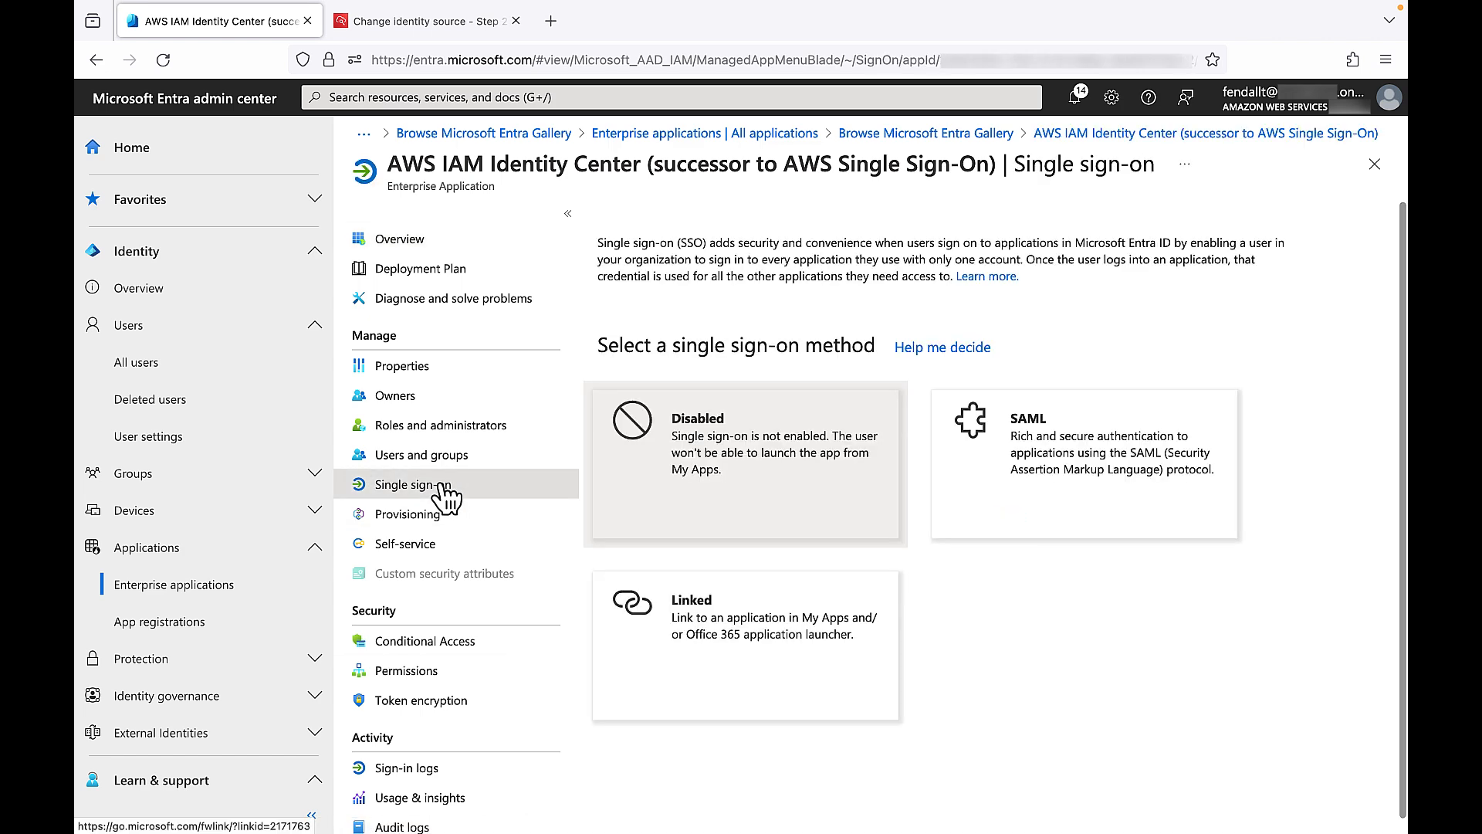
left_click(1057, 463)
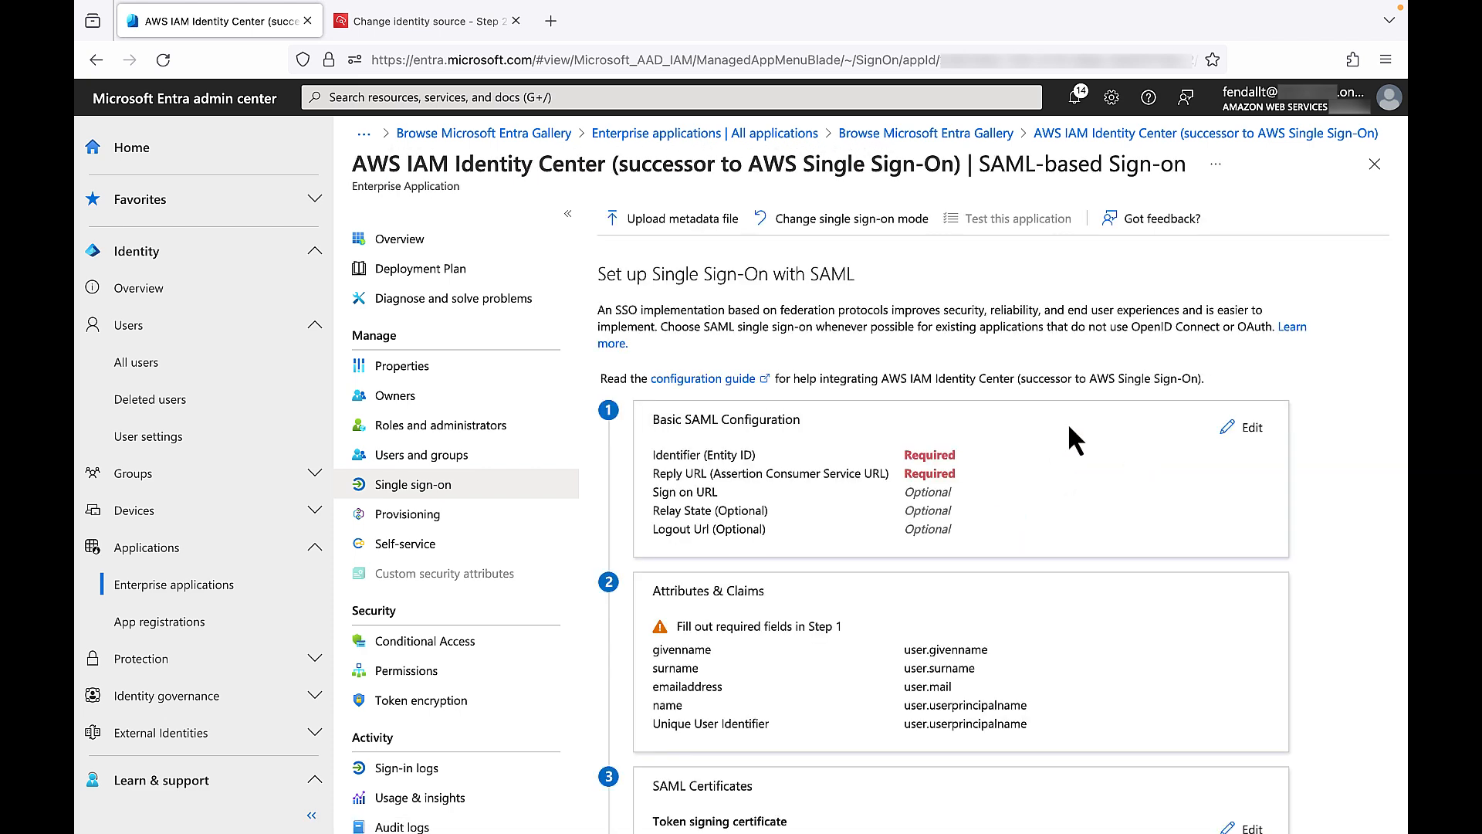
left_click(654, 221)
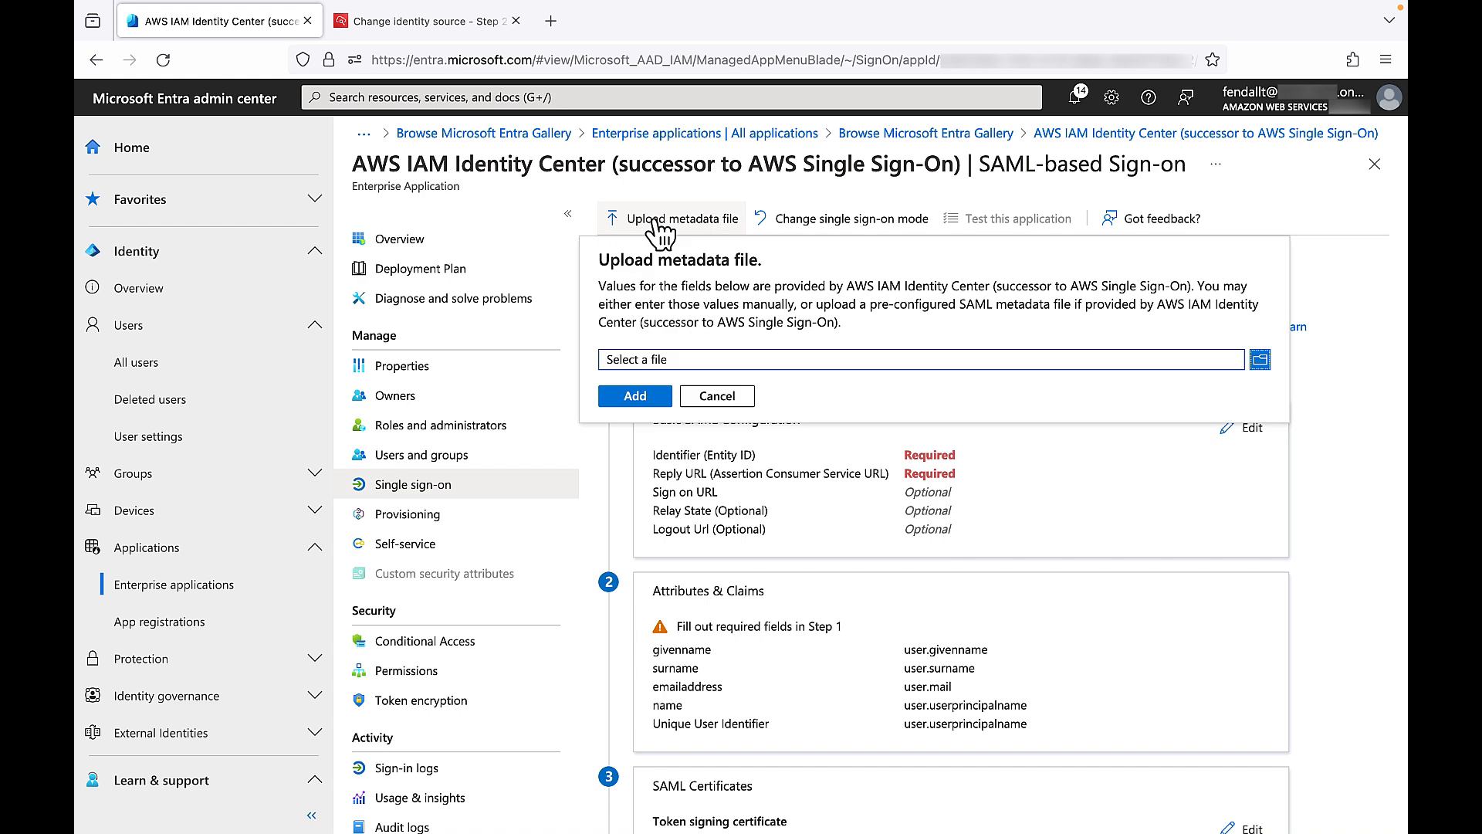
left_click(1260, 359)
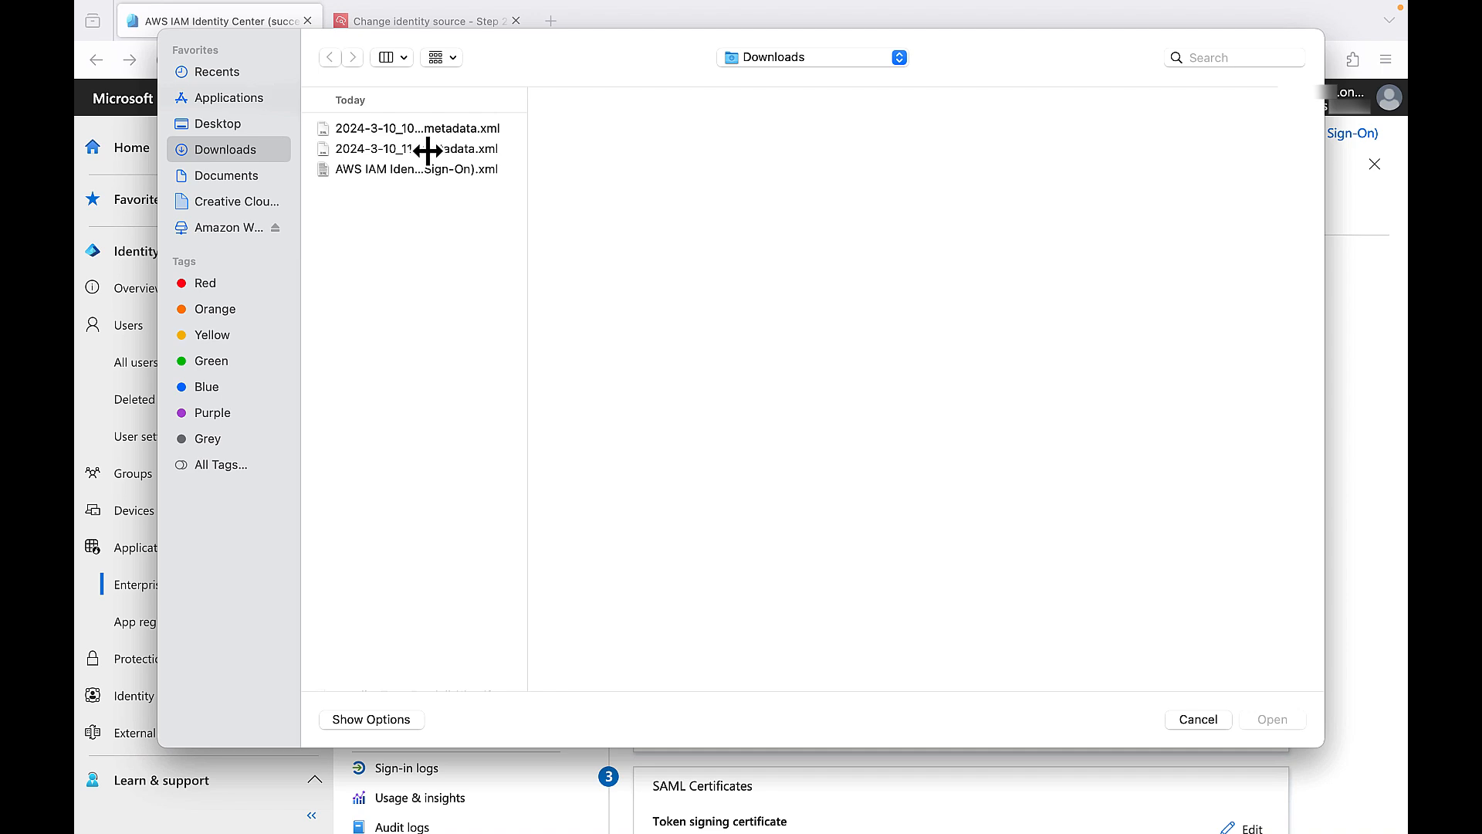
left_click(431, 149)
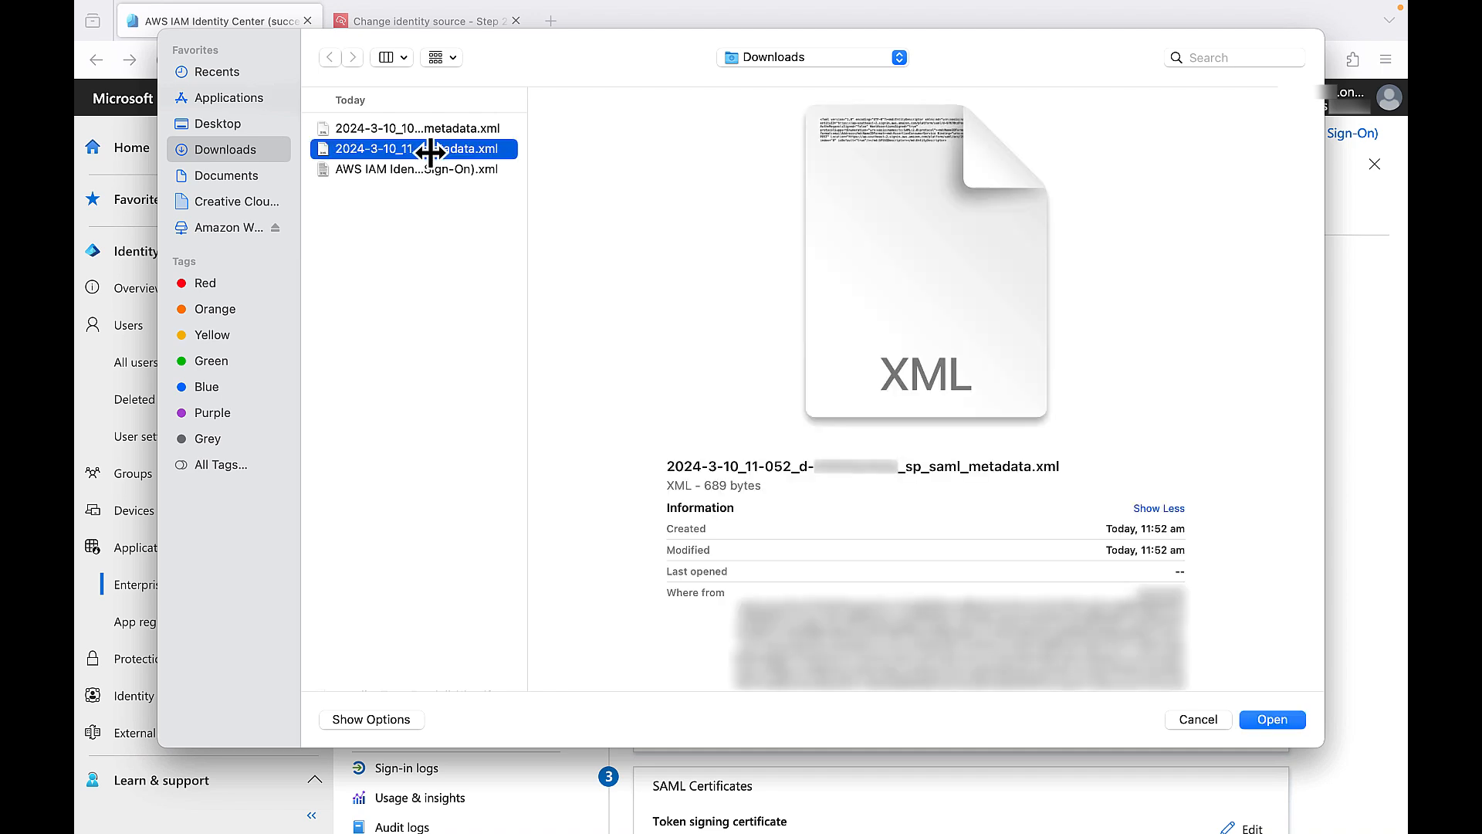
left_click(1278, 721)
left_click(636, 395)
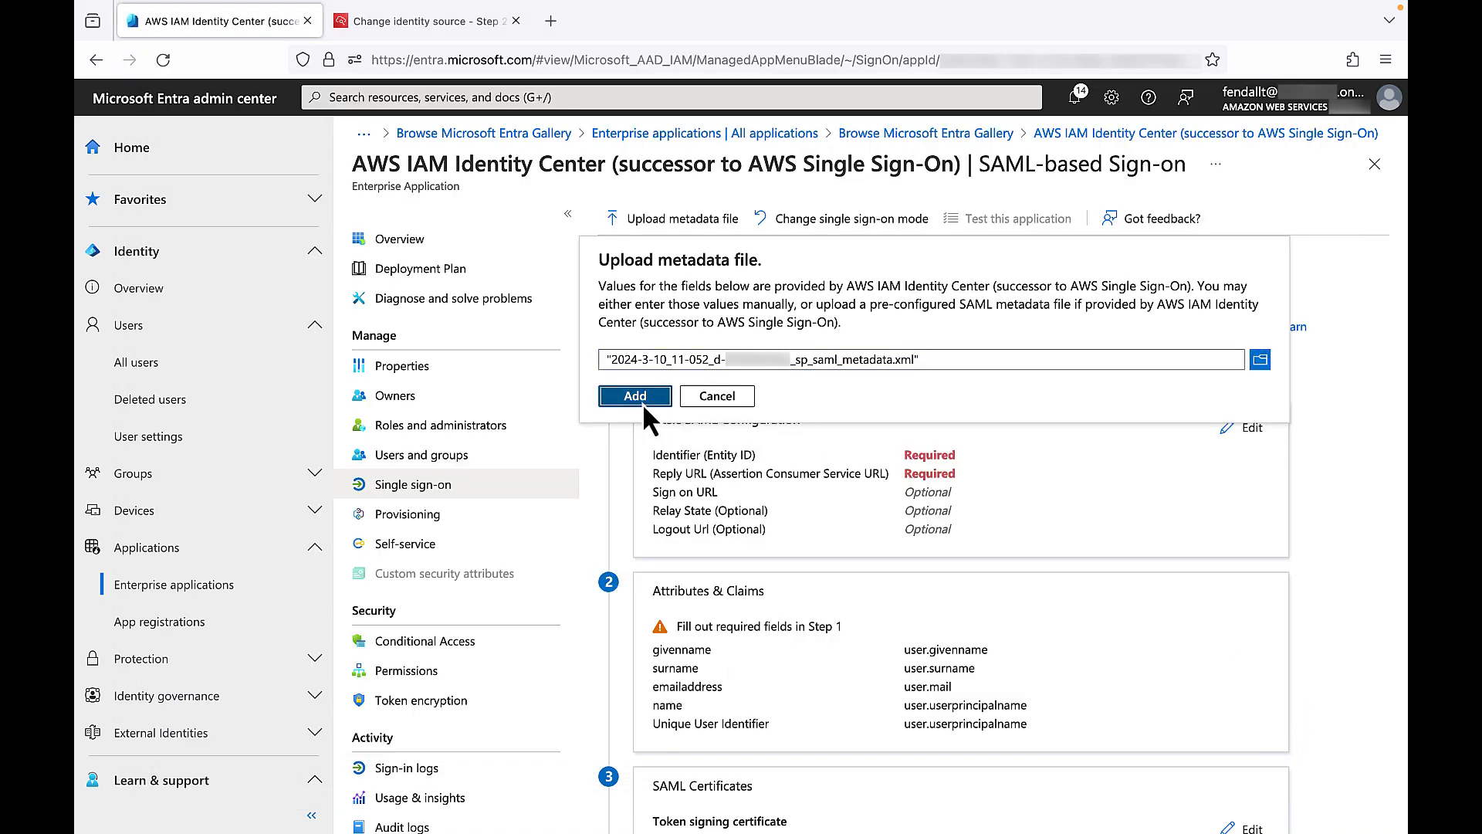
left_click(668, 193)
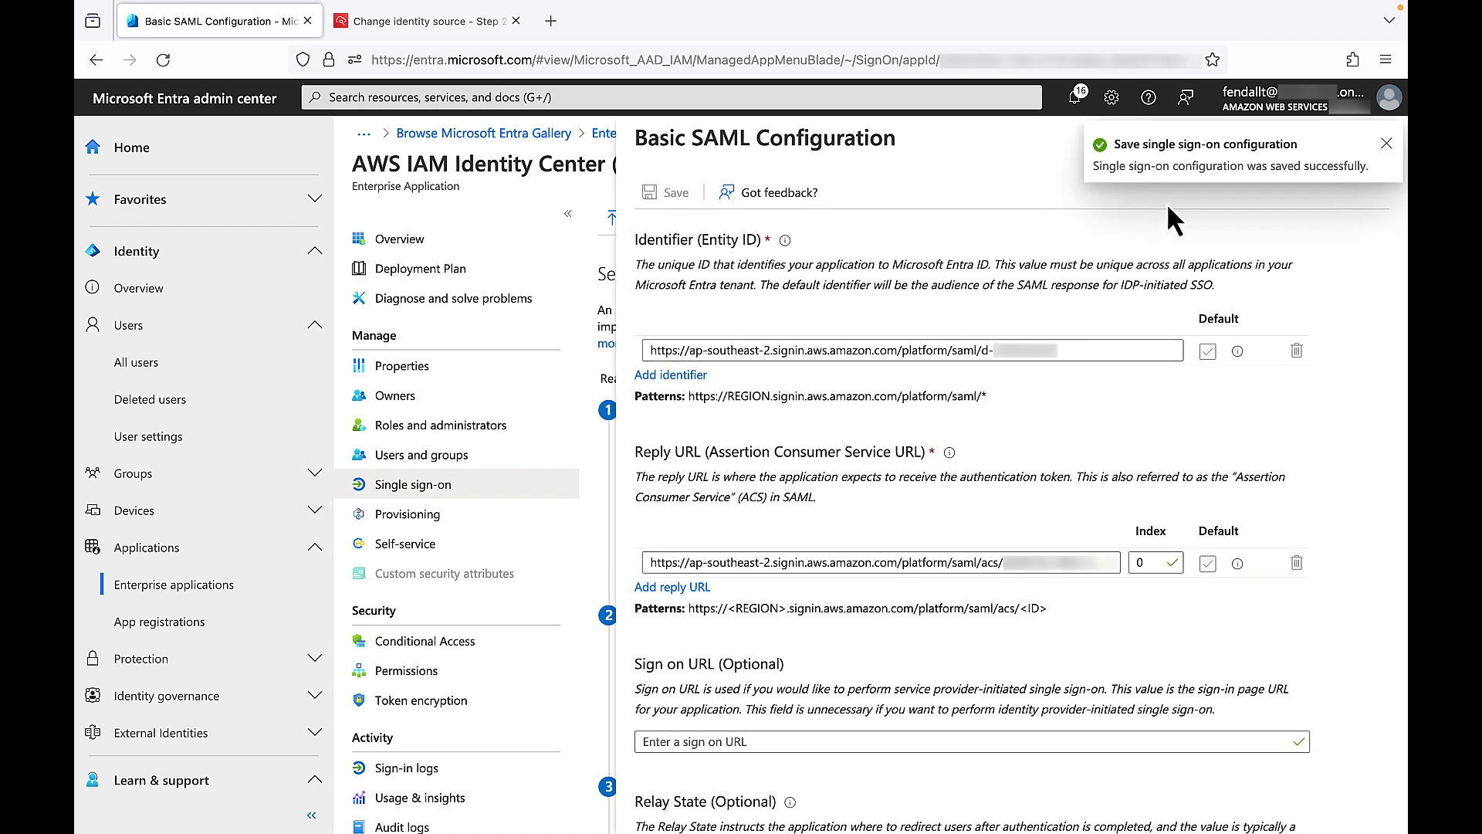
left_click(1387, 143)
left_click(1386, 140)
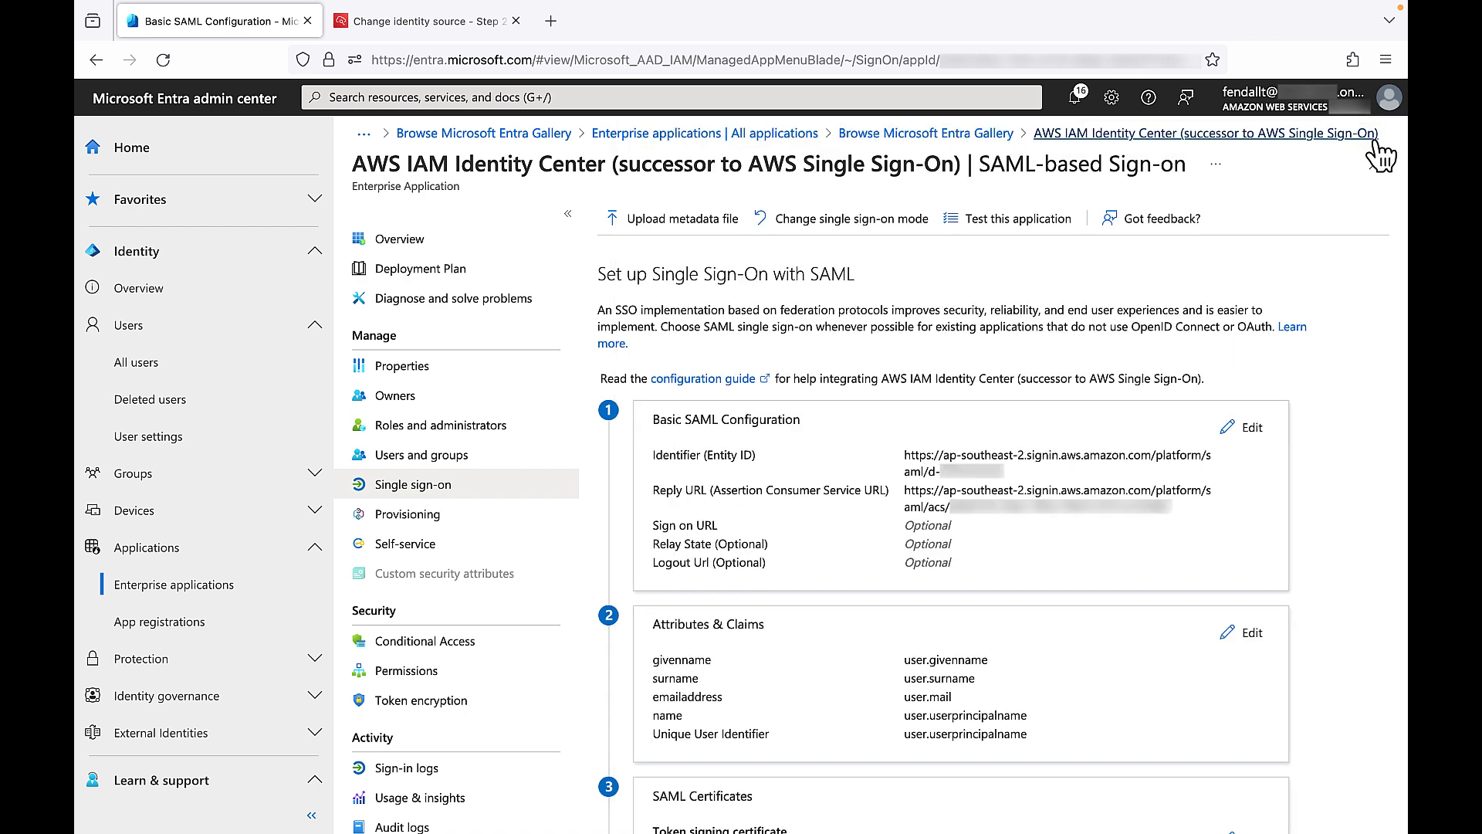
left_click(753, 340)
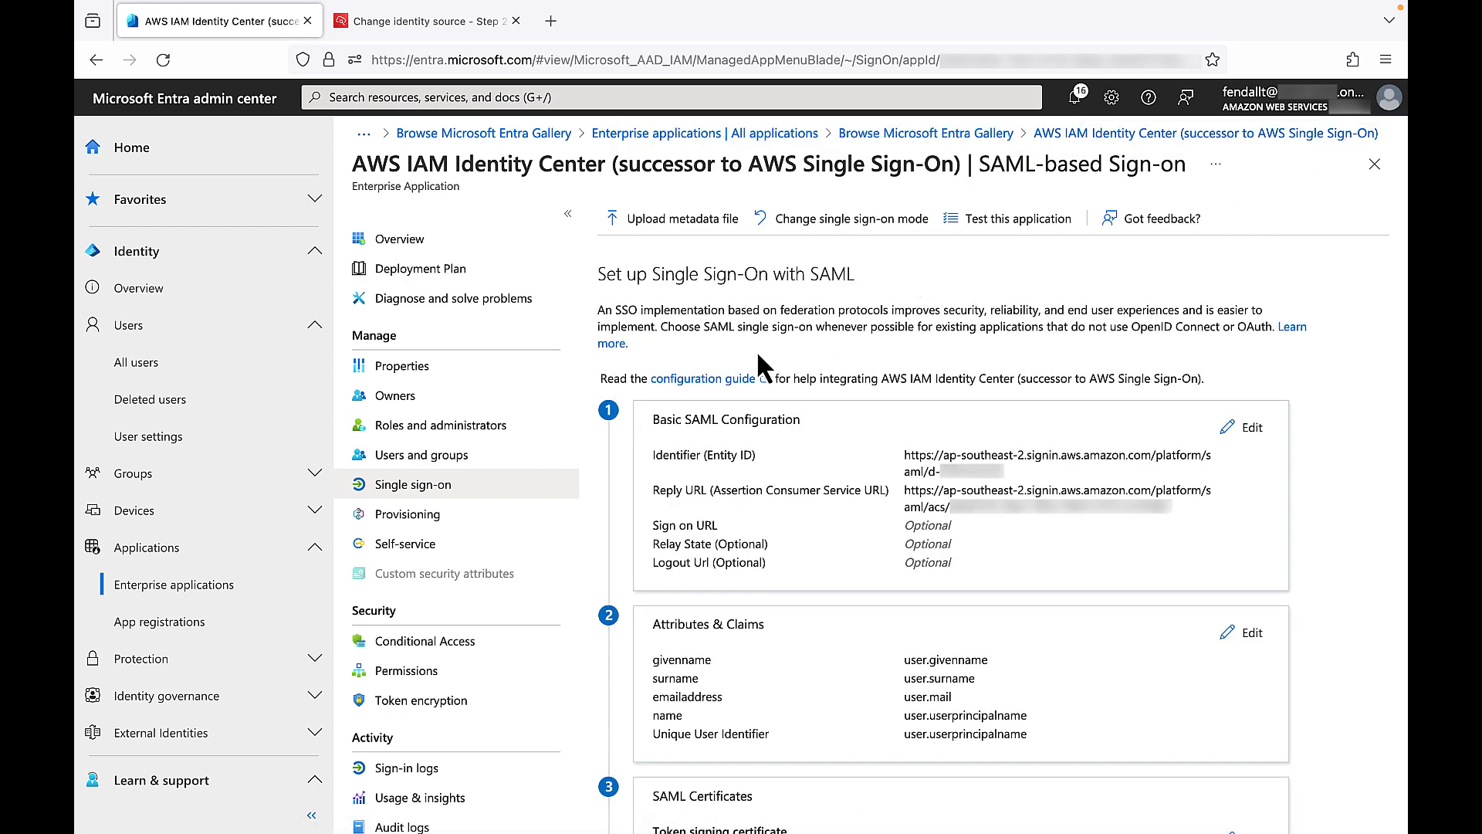
- Set the source attribute of the Unique User Identifier (Name ID) claim to user.mail and save the claim
scroll(882, 457, "down", 3)
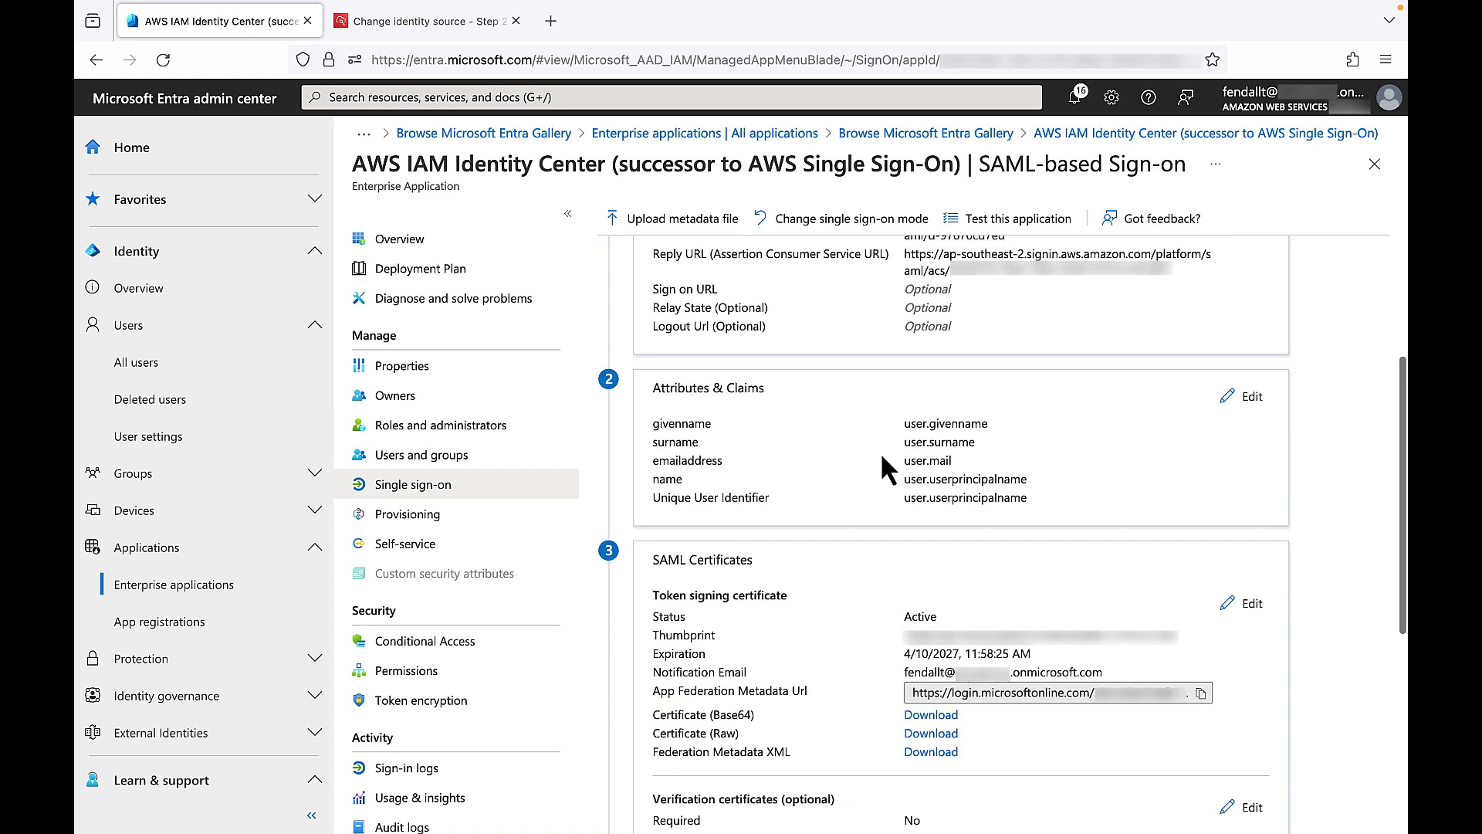
left_click(1237, 396)
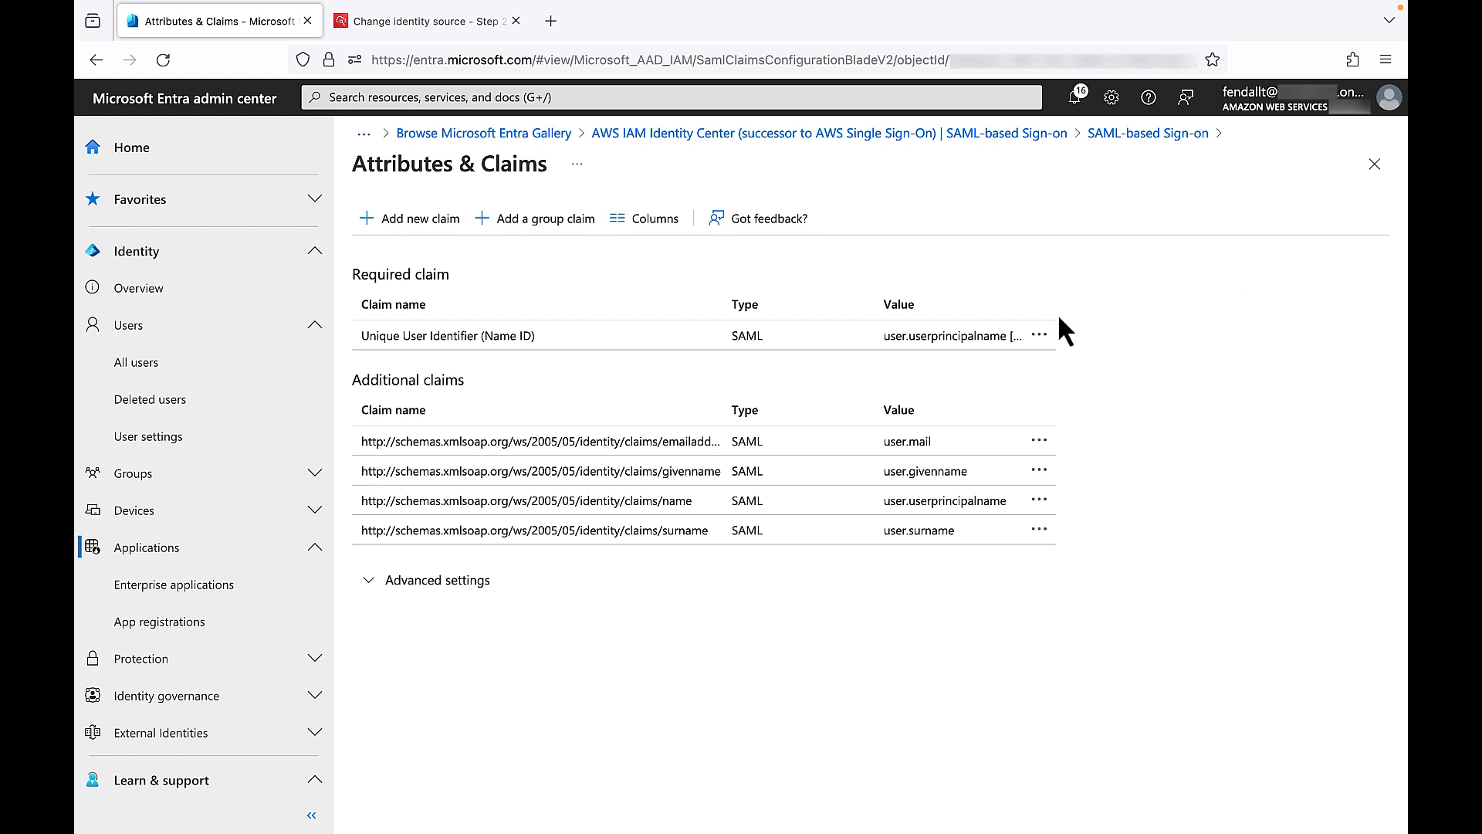
left_click(980, 345)
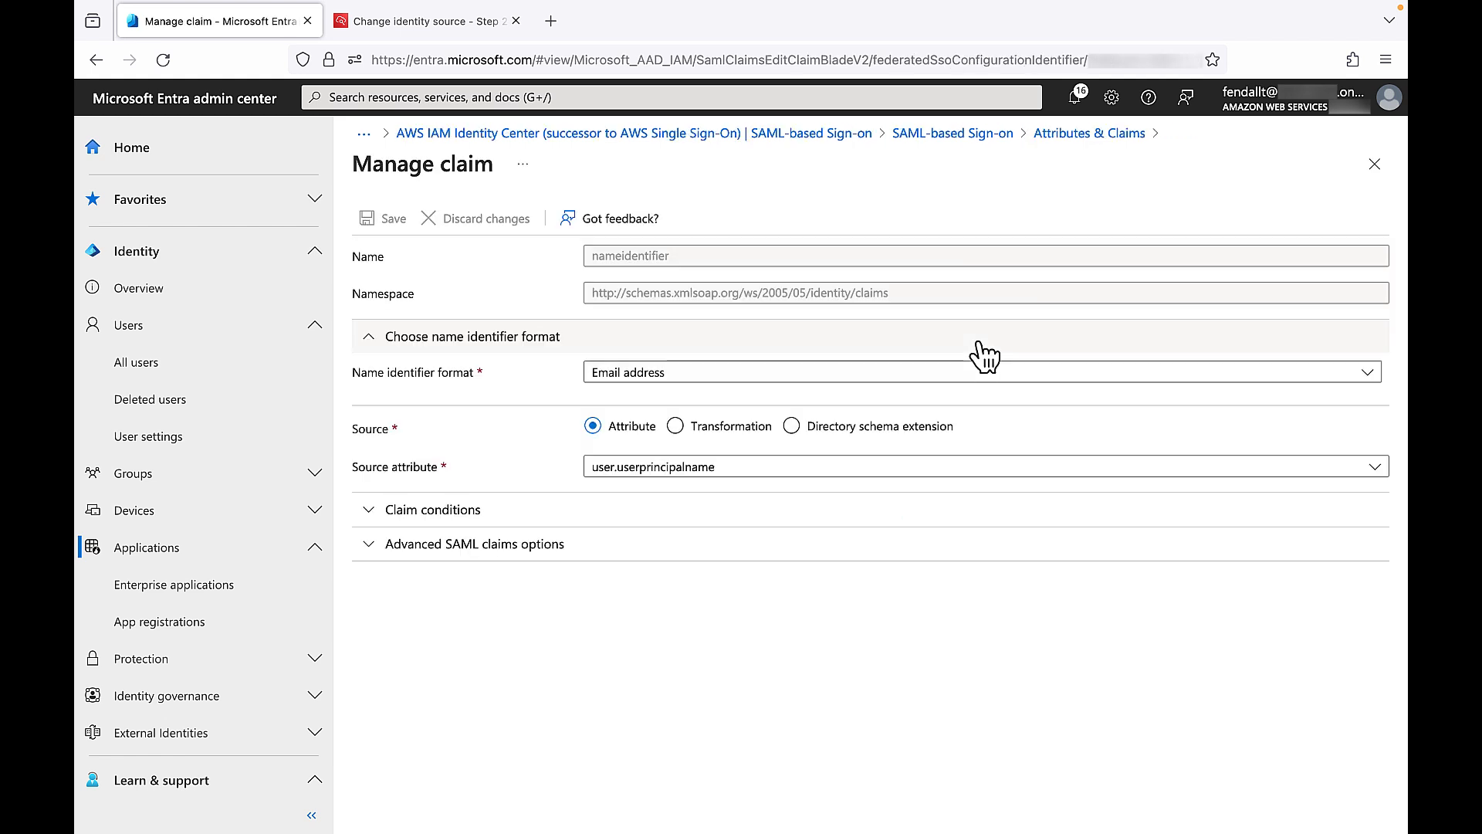
left_click(724, 468)
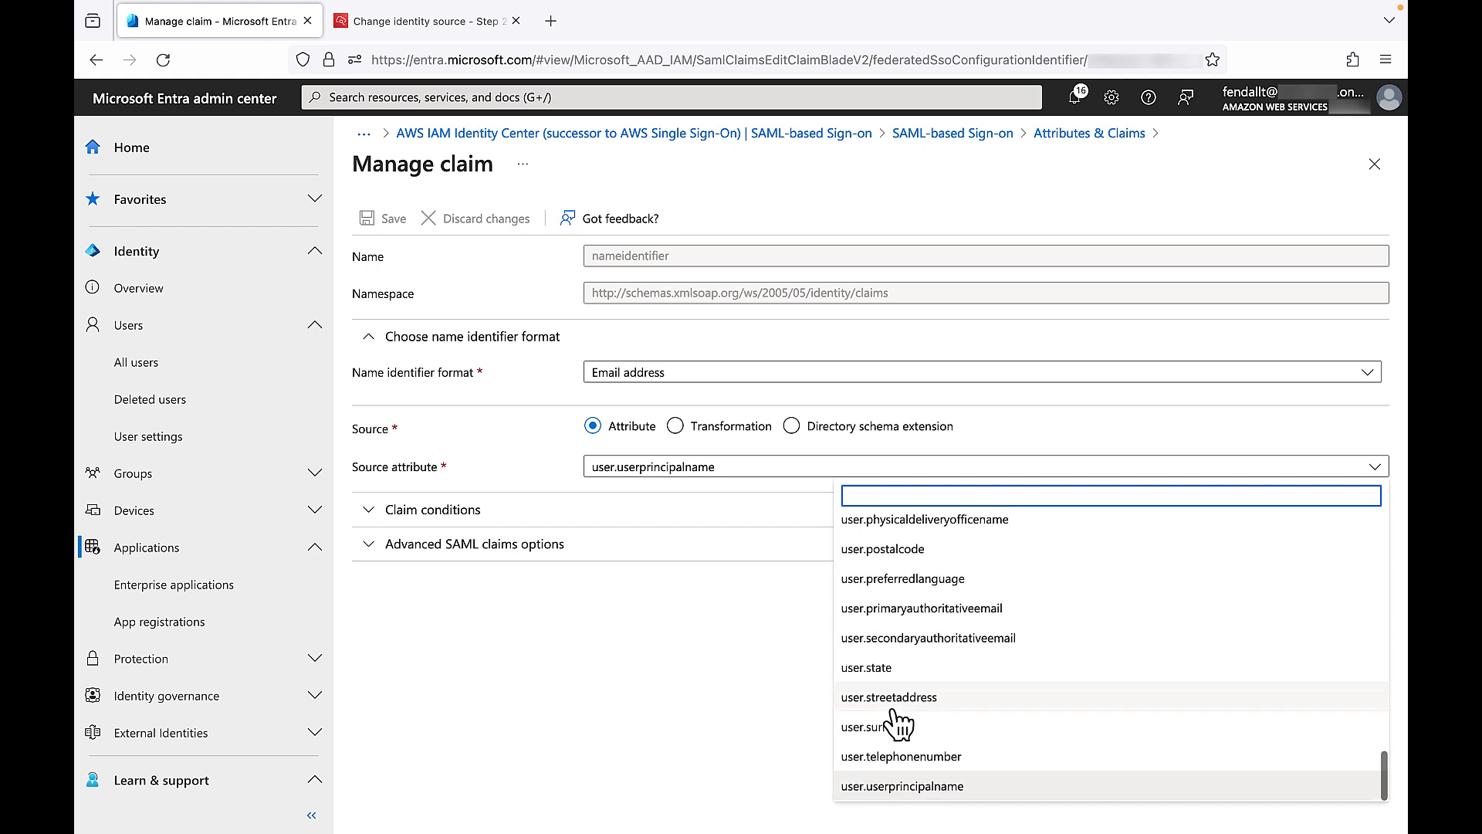
scroll(895, 712, "up", 3)
scroll(898, 723, "up", 2)
left_click(887, 591)
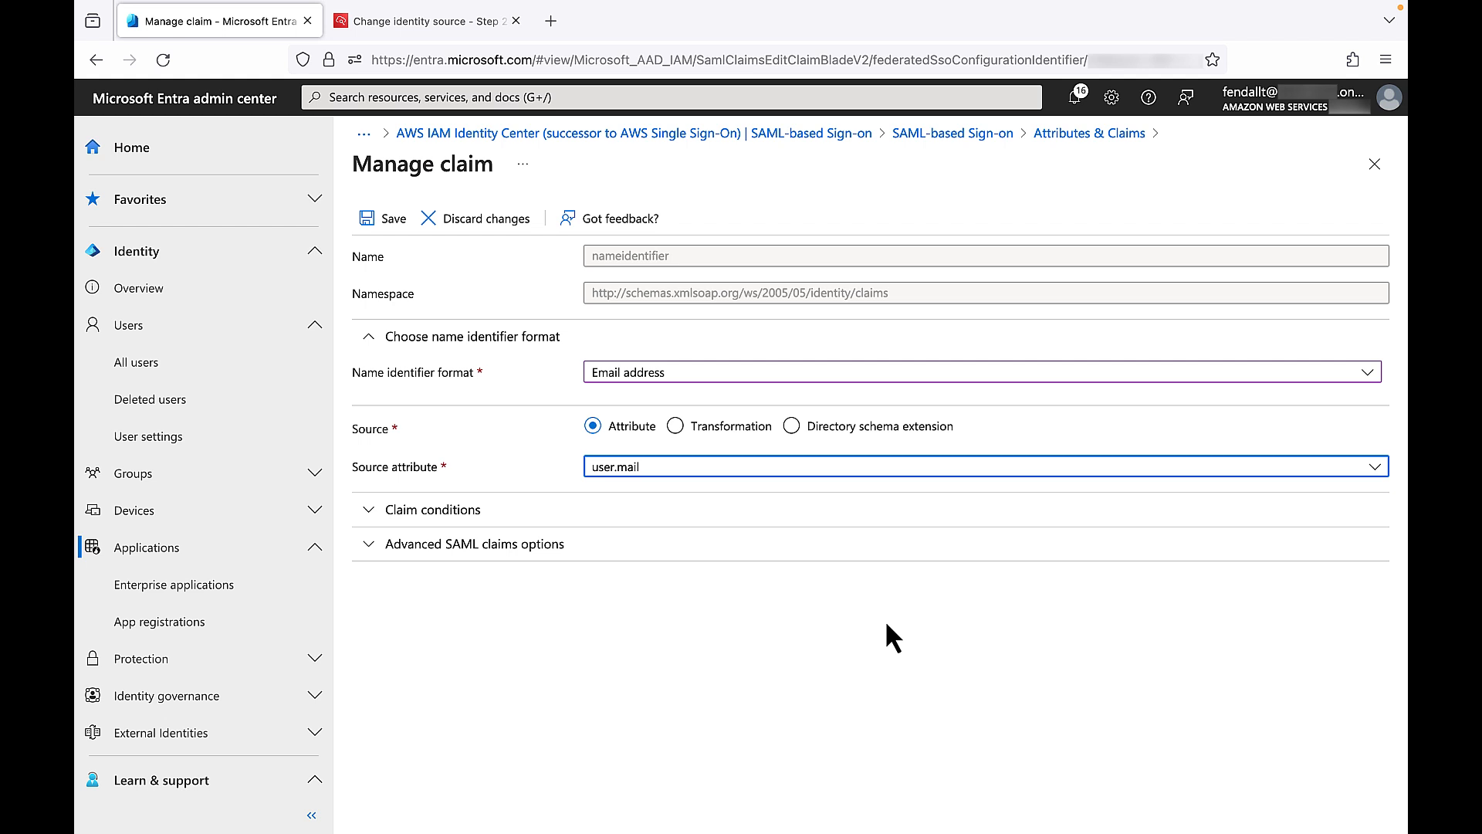
left_click(390, 220)
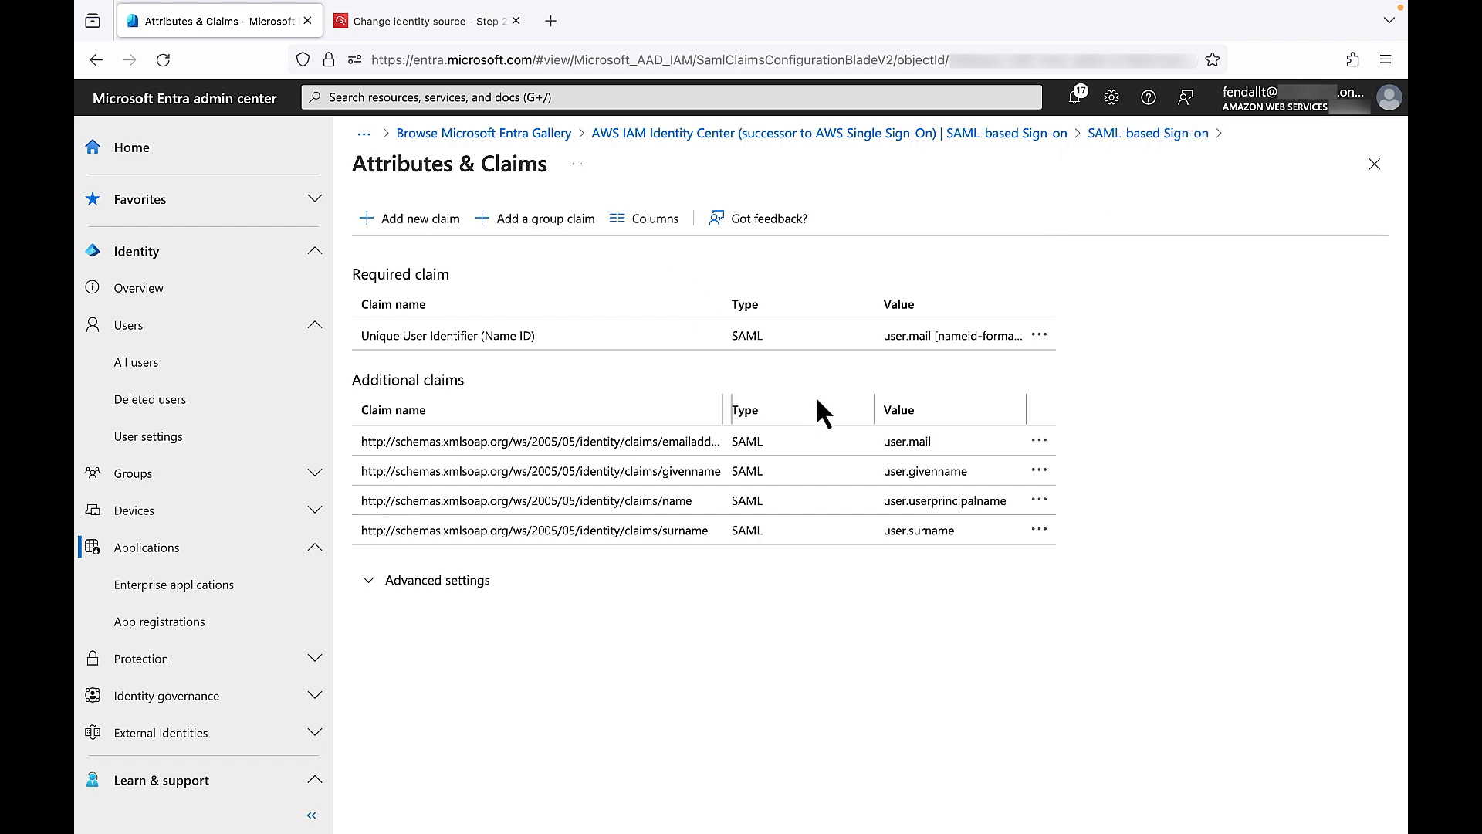
left_click(1378, 170)
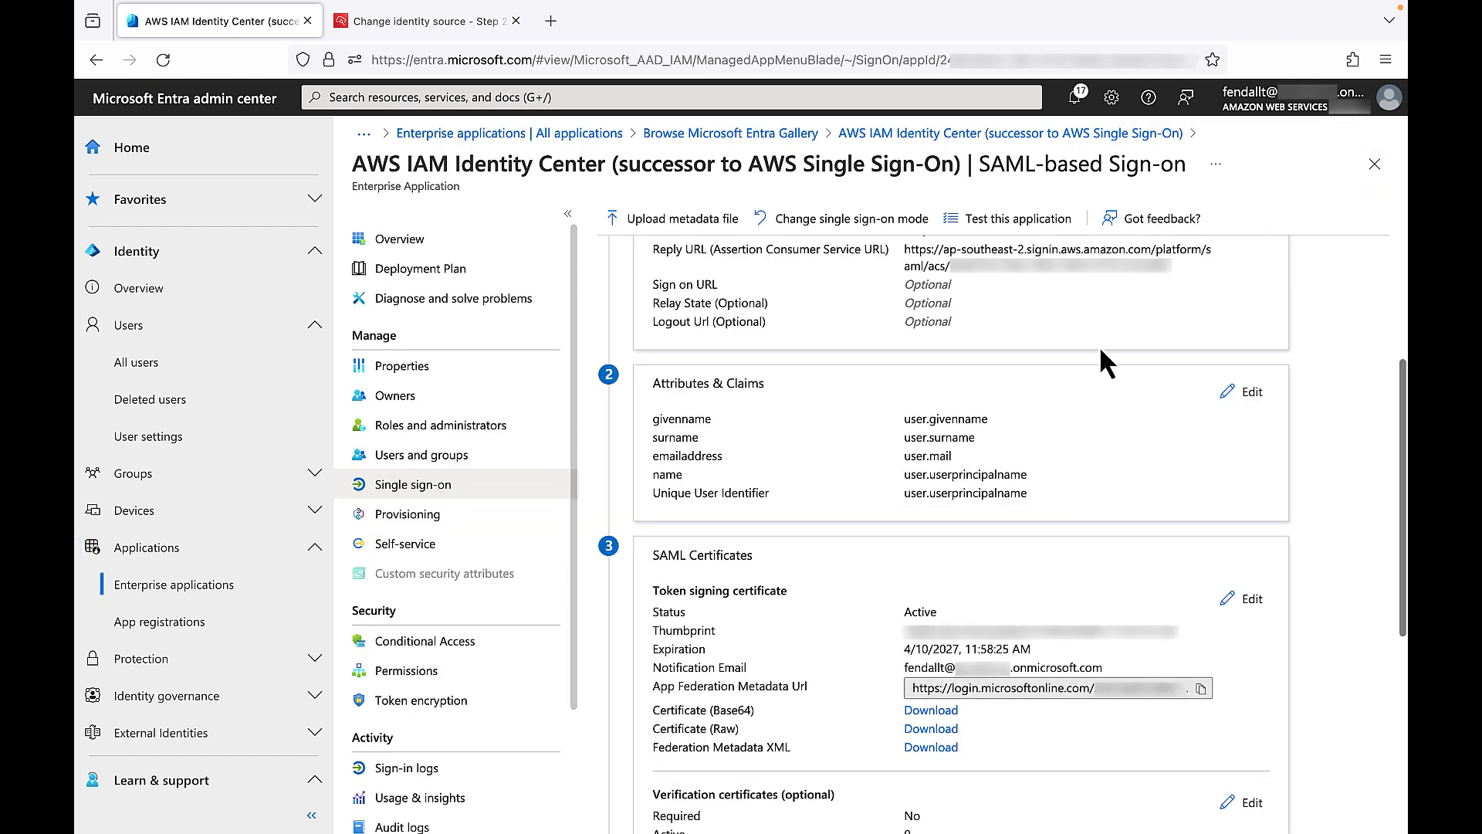
- Download the application's Federation Metadata XML from the SAML certificates section
scroll(1099, 345, "down", 3)
left_click(937, 483)
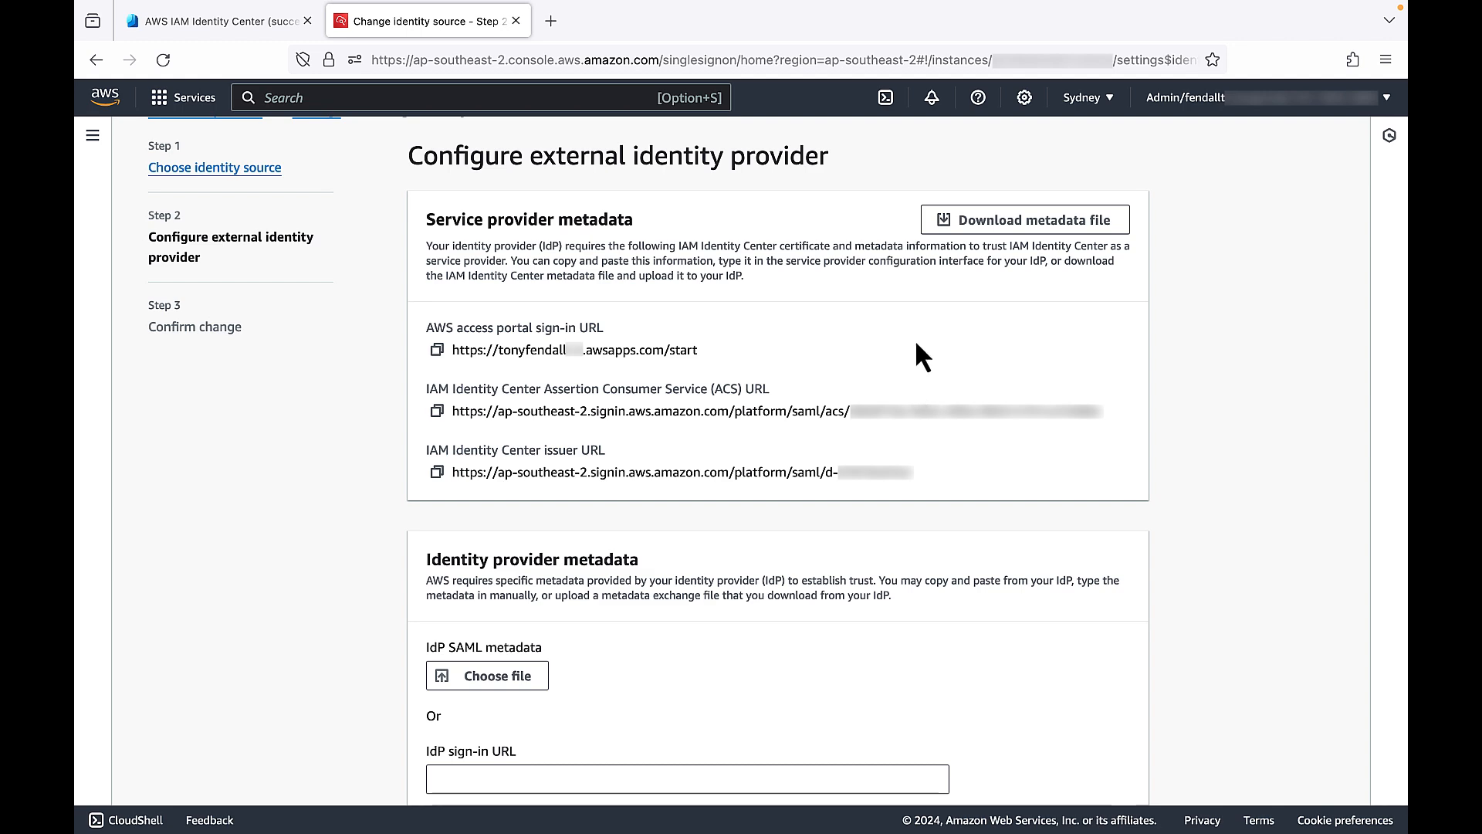
- In the AWS console, provide "AWS IAM Identity Center (successor to AWS Single Sign-On).xml" as the IdP SAML metadata and proceed to the confirmation step
scroll(888, 374, "down", 3)
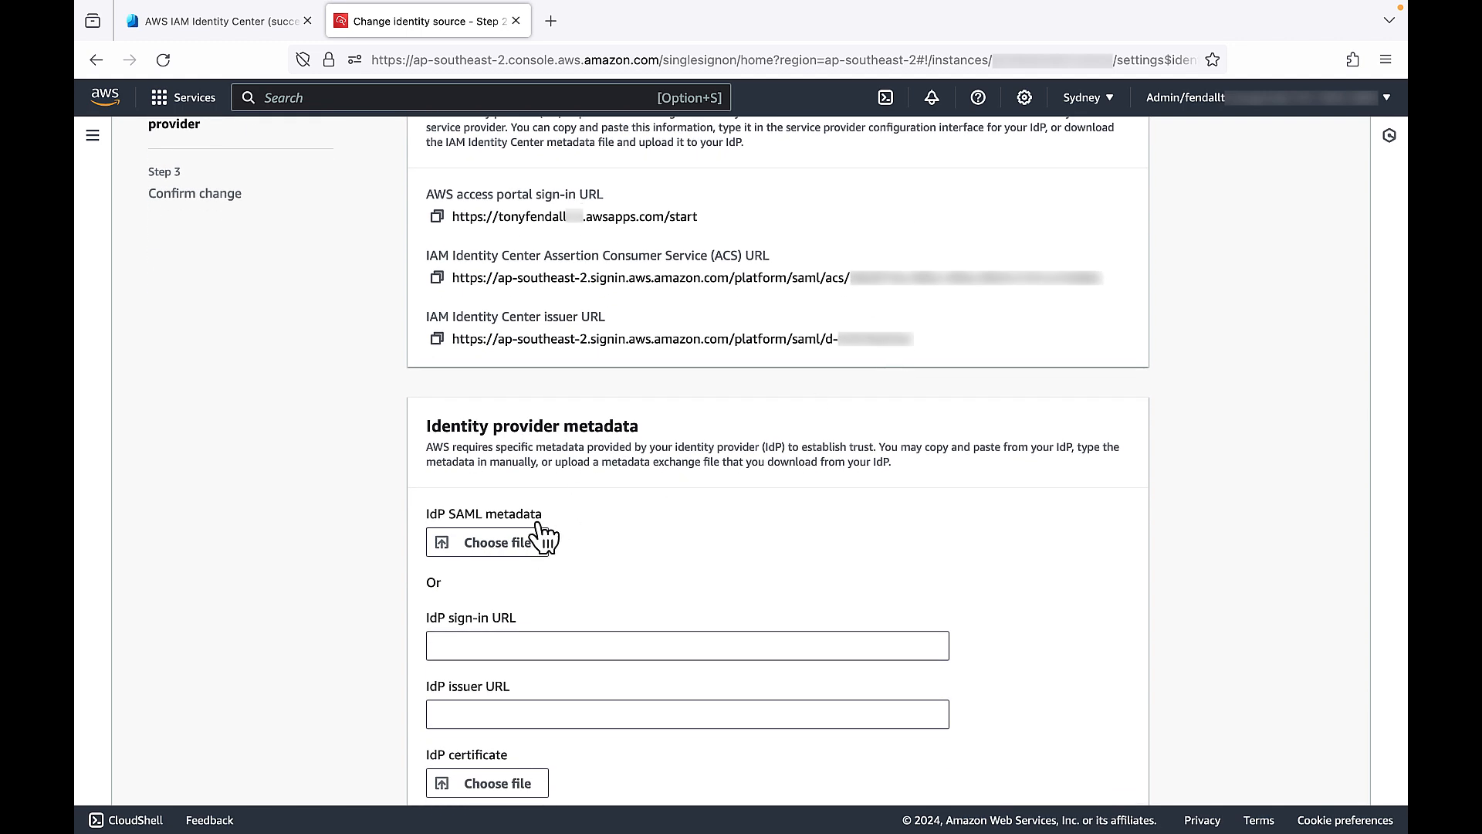
left_click(515, 548)
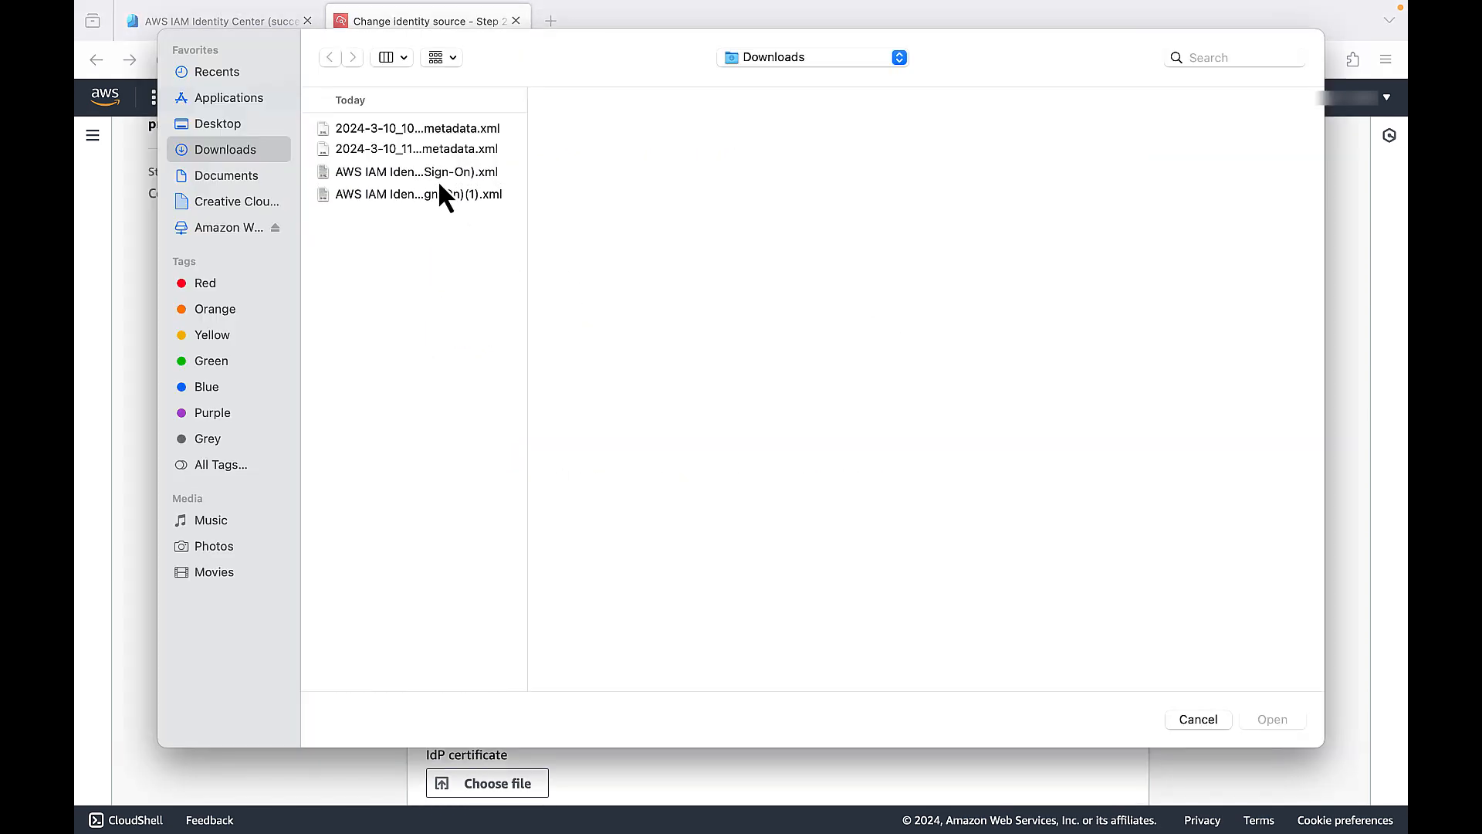
left_click(434, 171)
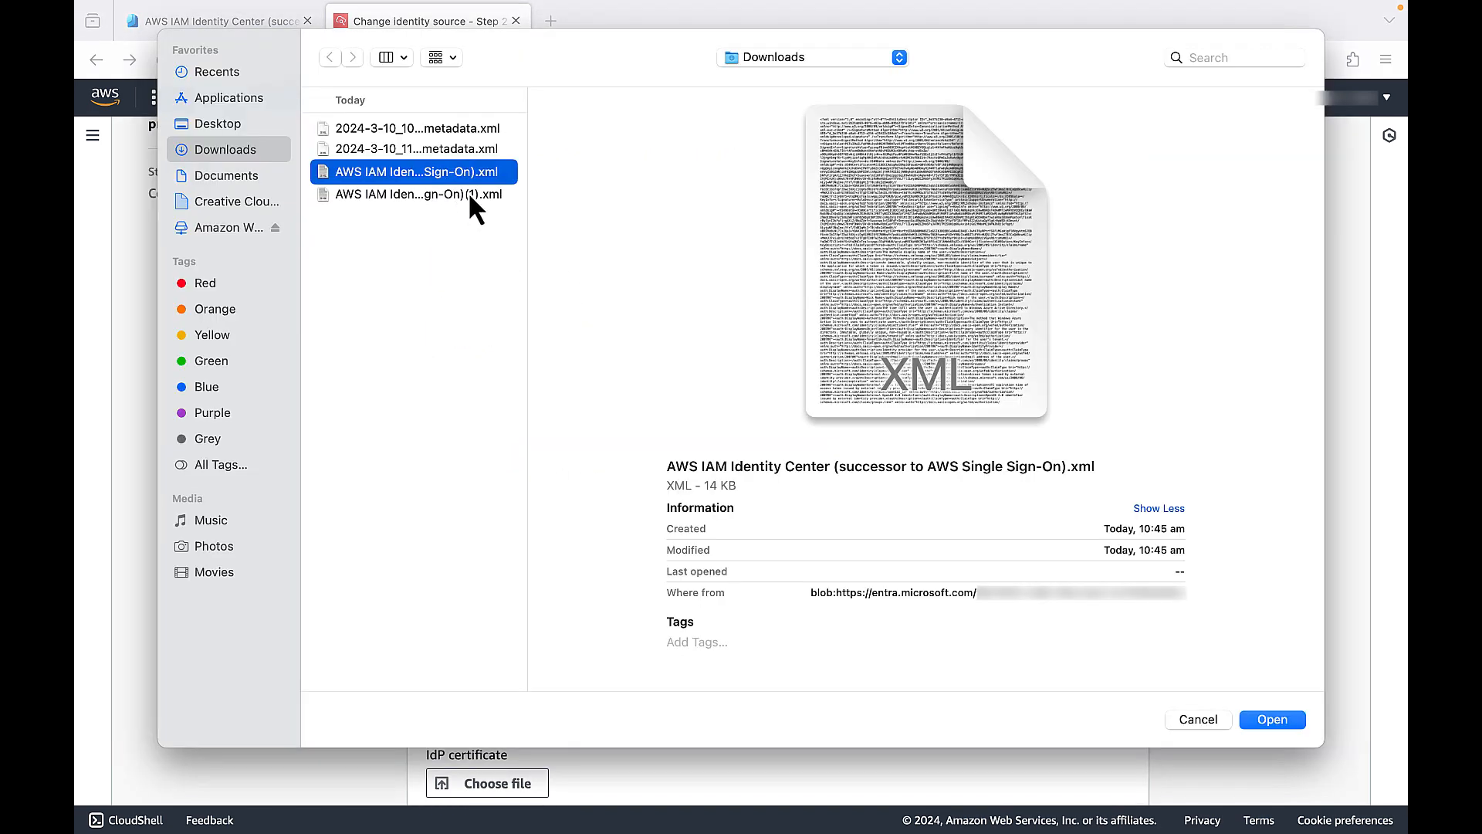
left_click(1272, 720)
scroll(963, 469, "down", 1)
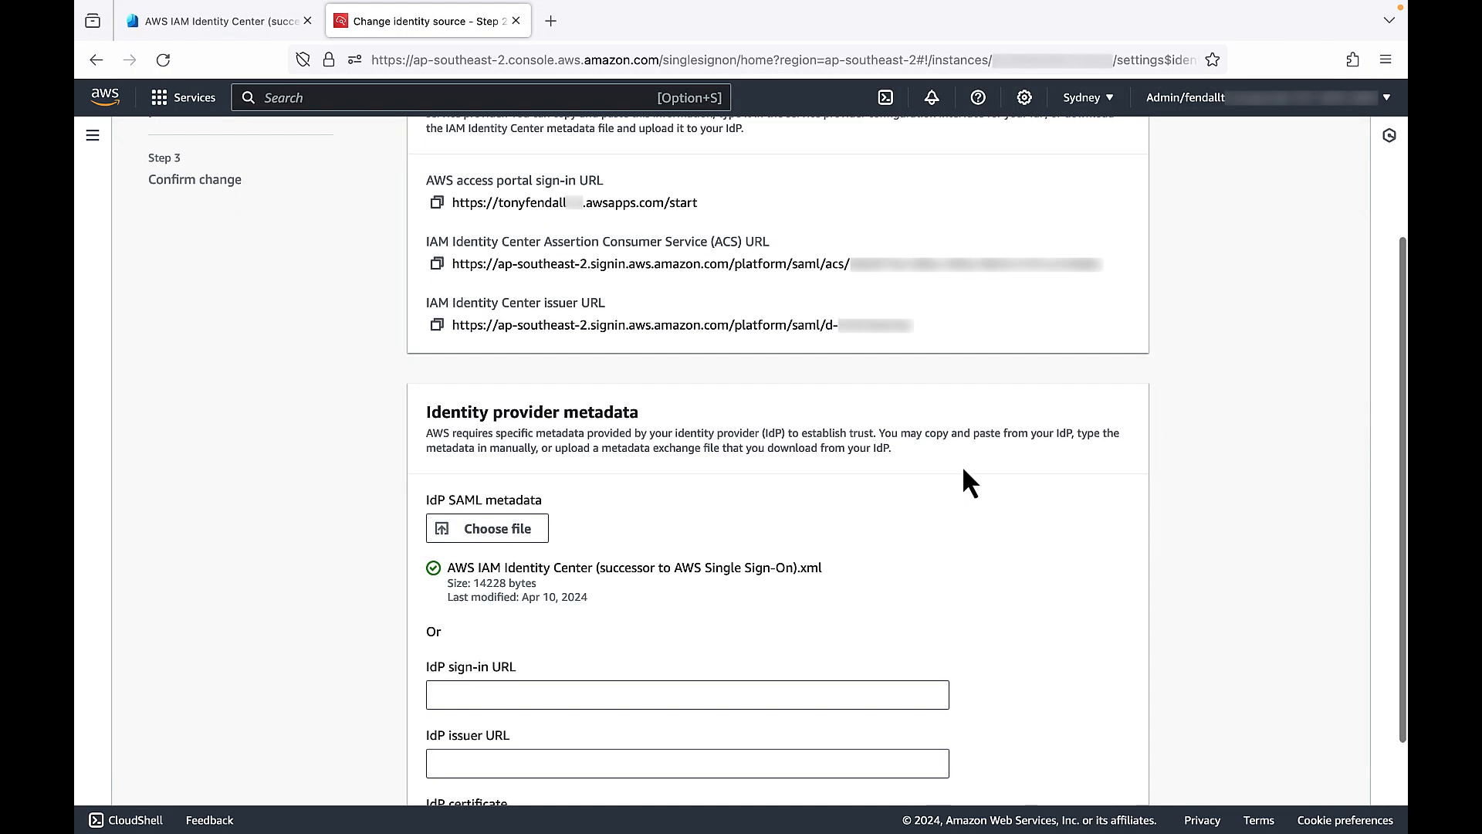
scroll(967, 483, "down", 3)
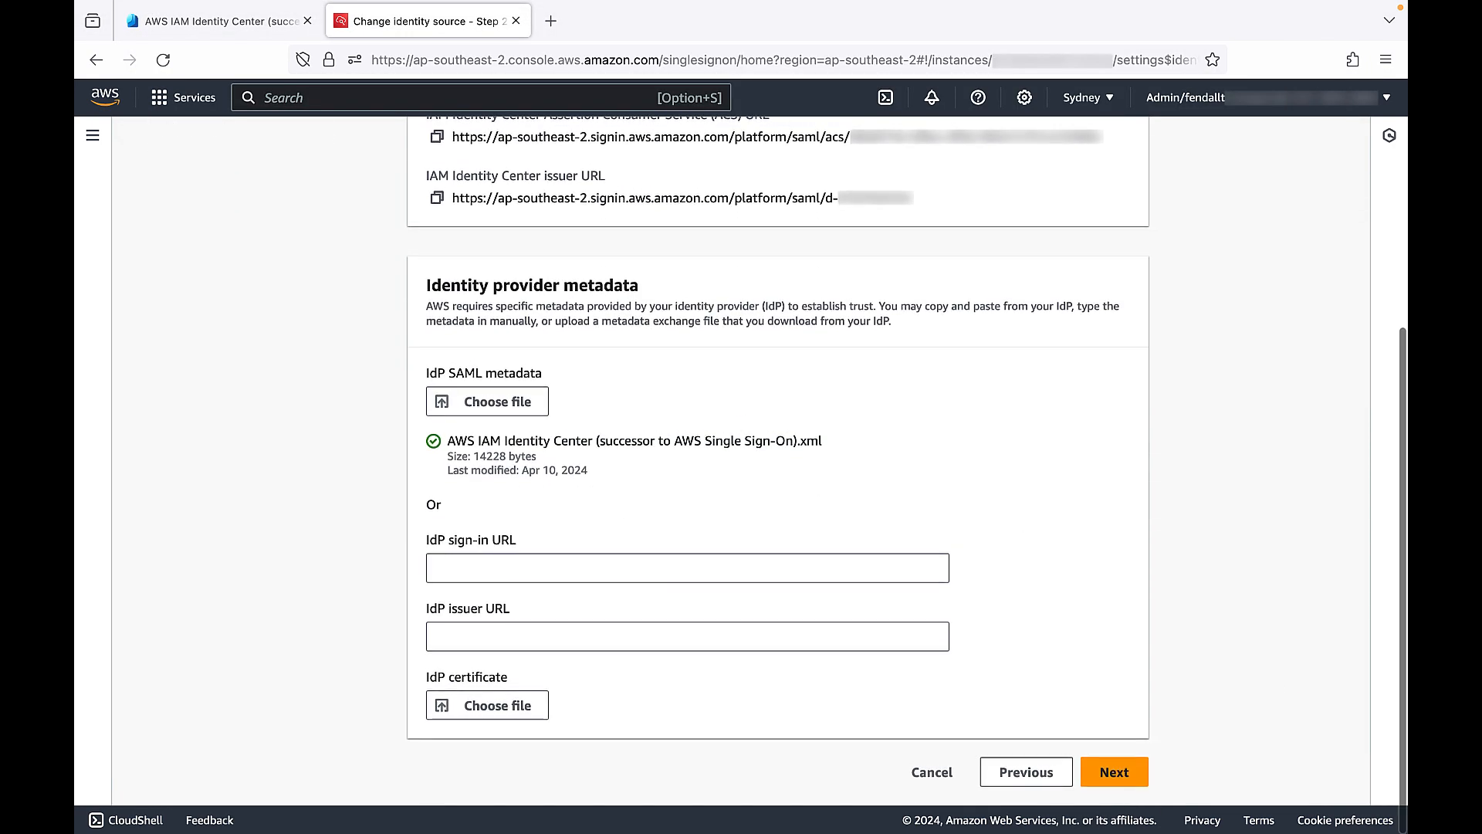
left_click(1131, 772)
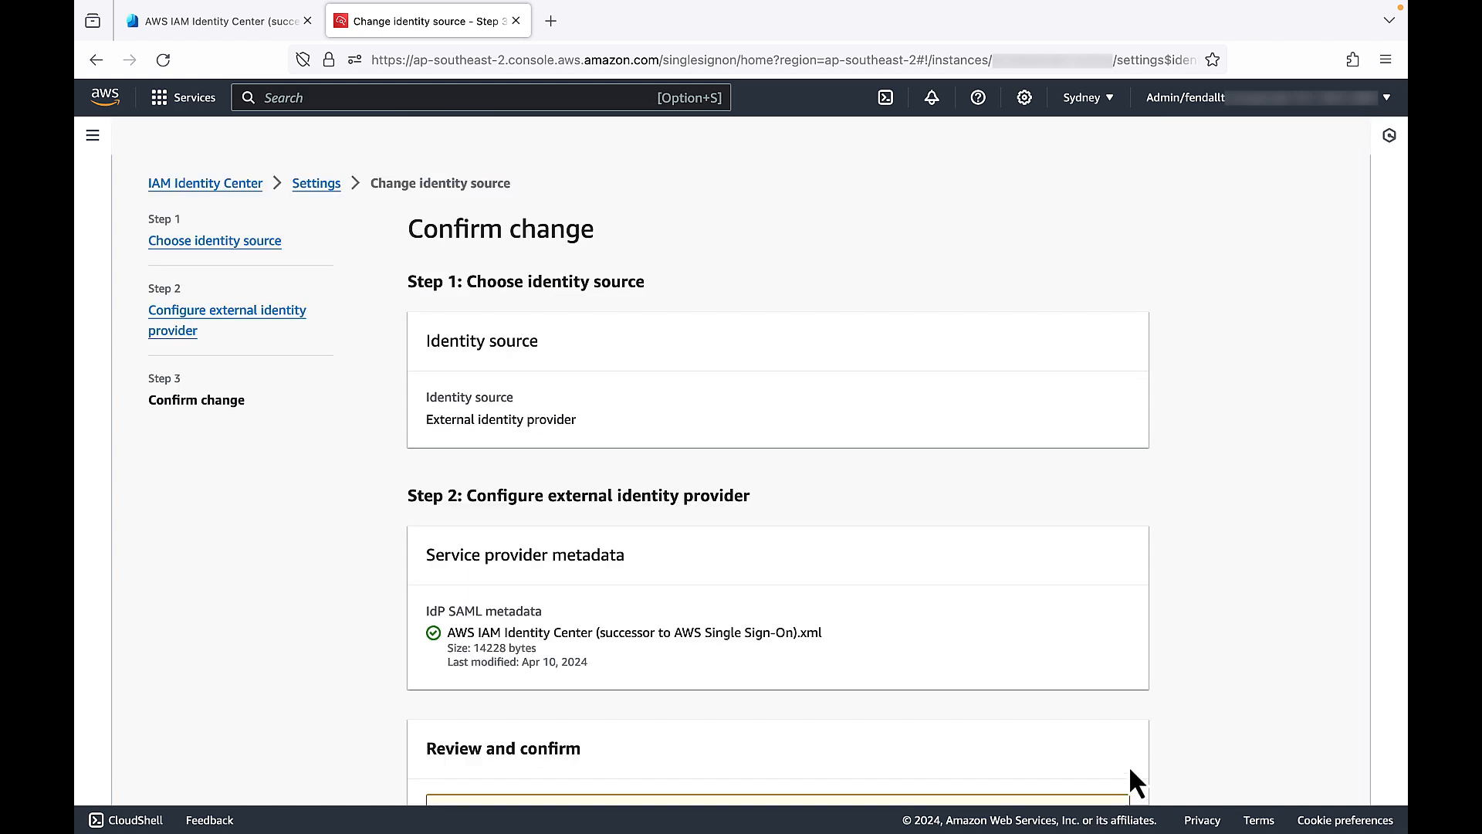
- Confirm the switch to the external identity provider with ACCEPT and change the identity source
scroll(1061, 548, "down", 8)
left_click(509, 705)
type("ACCEPT")
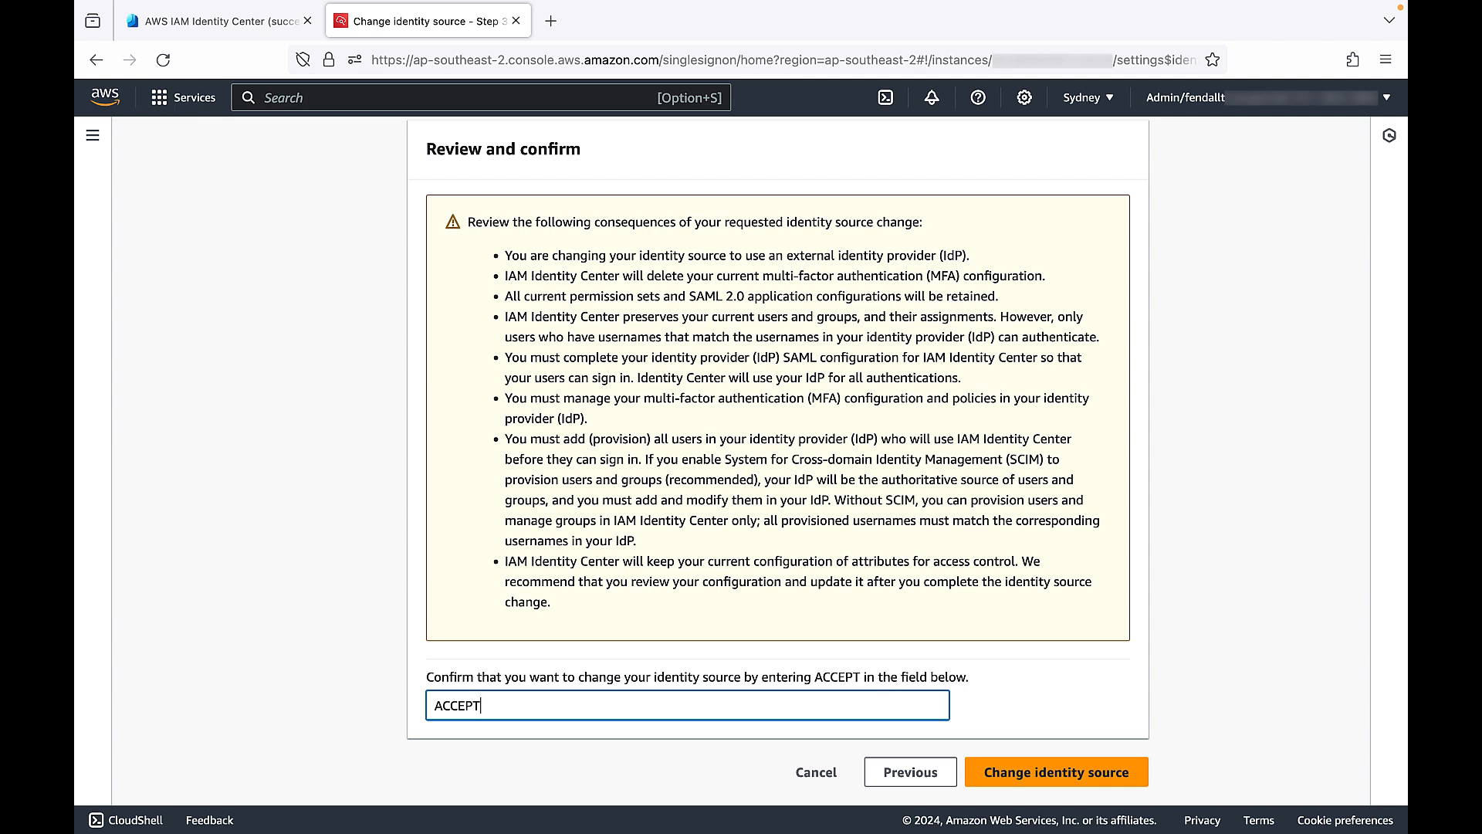
left_click(1058, 772)
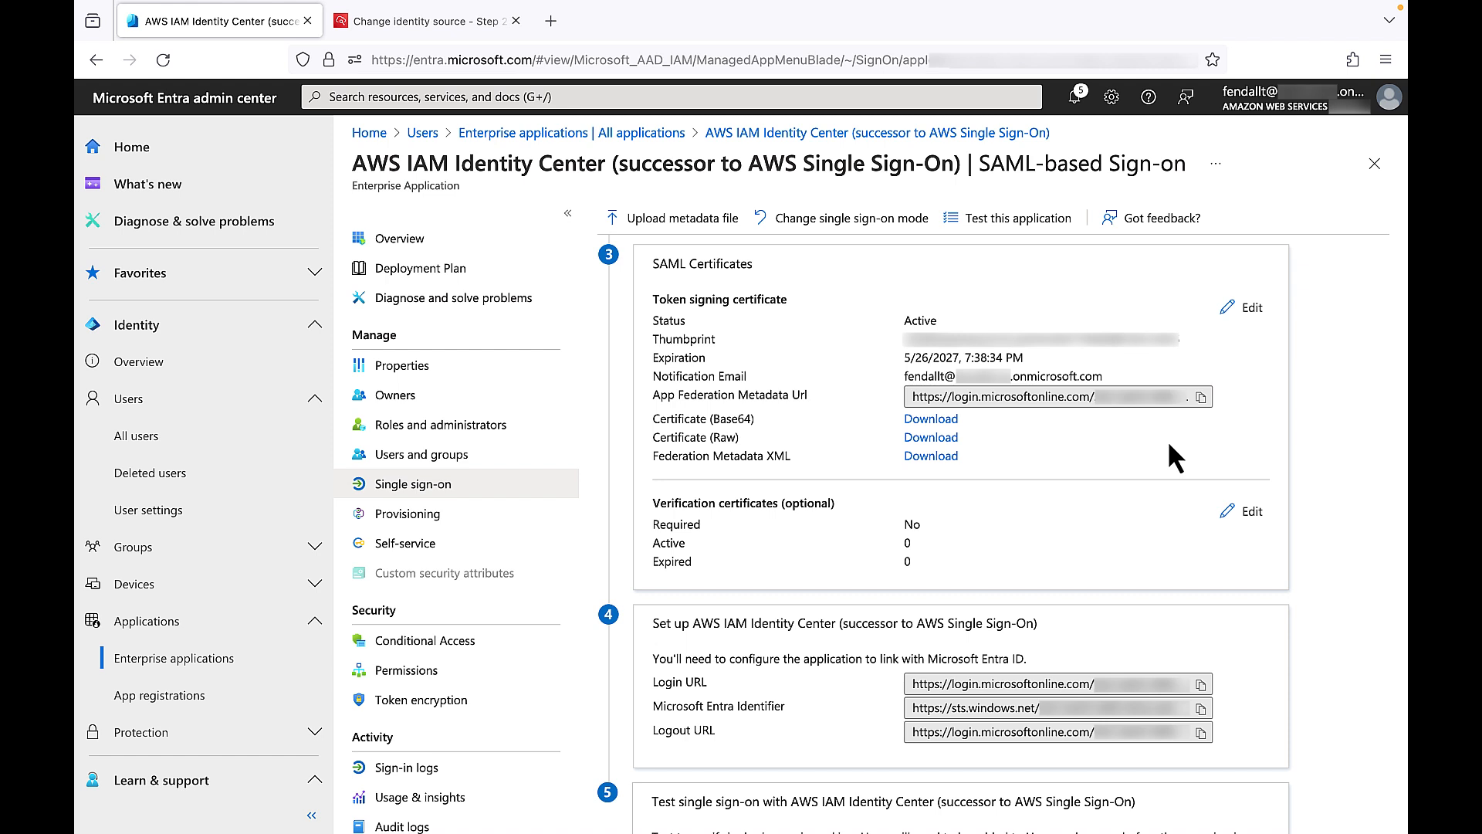
- In the Microsoft Entra admin center, find the intended user by first name and assign them to the AWS IAM Identity Center application
left_click(430, 464)
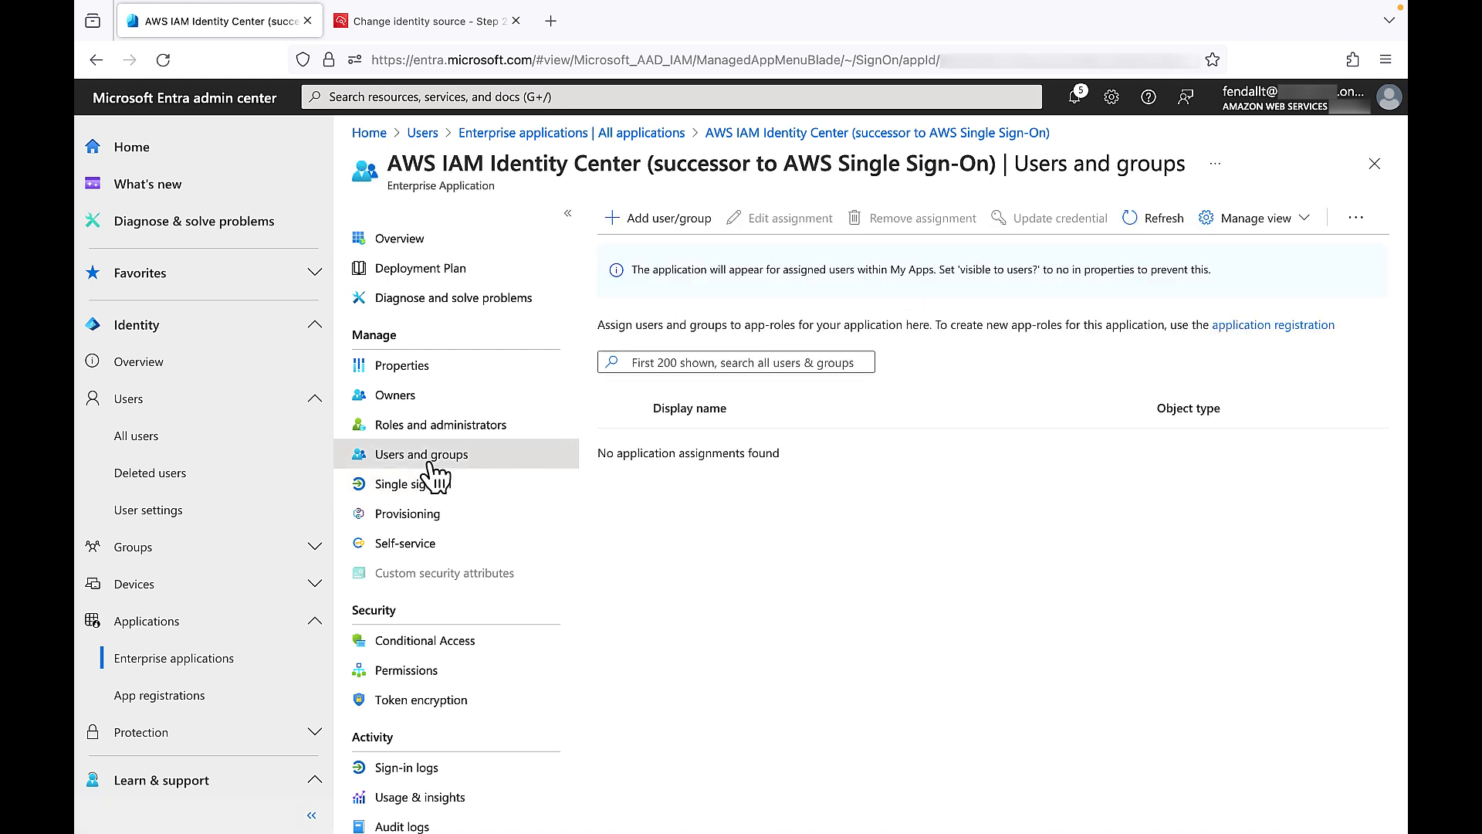
left_click(664, 221)
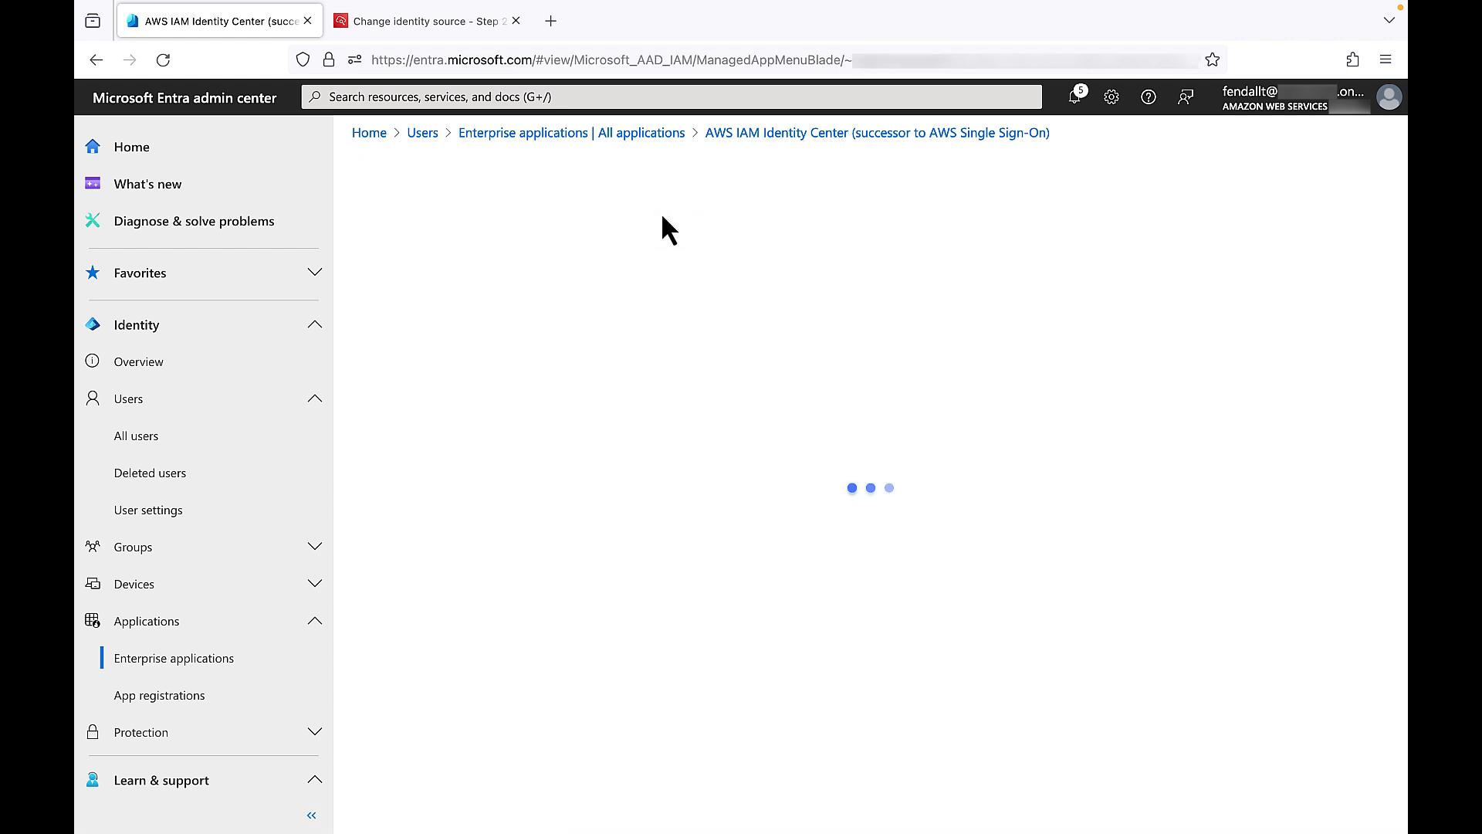
left_click(399, 257)
type("tony")
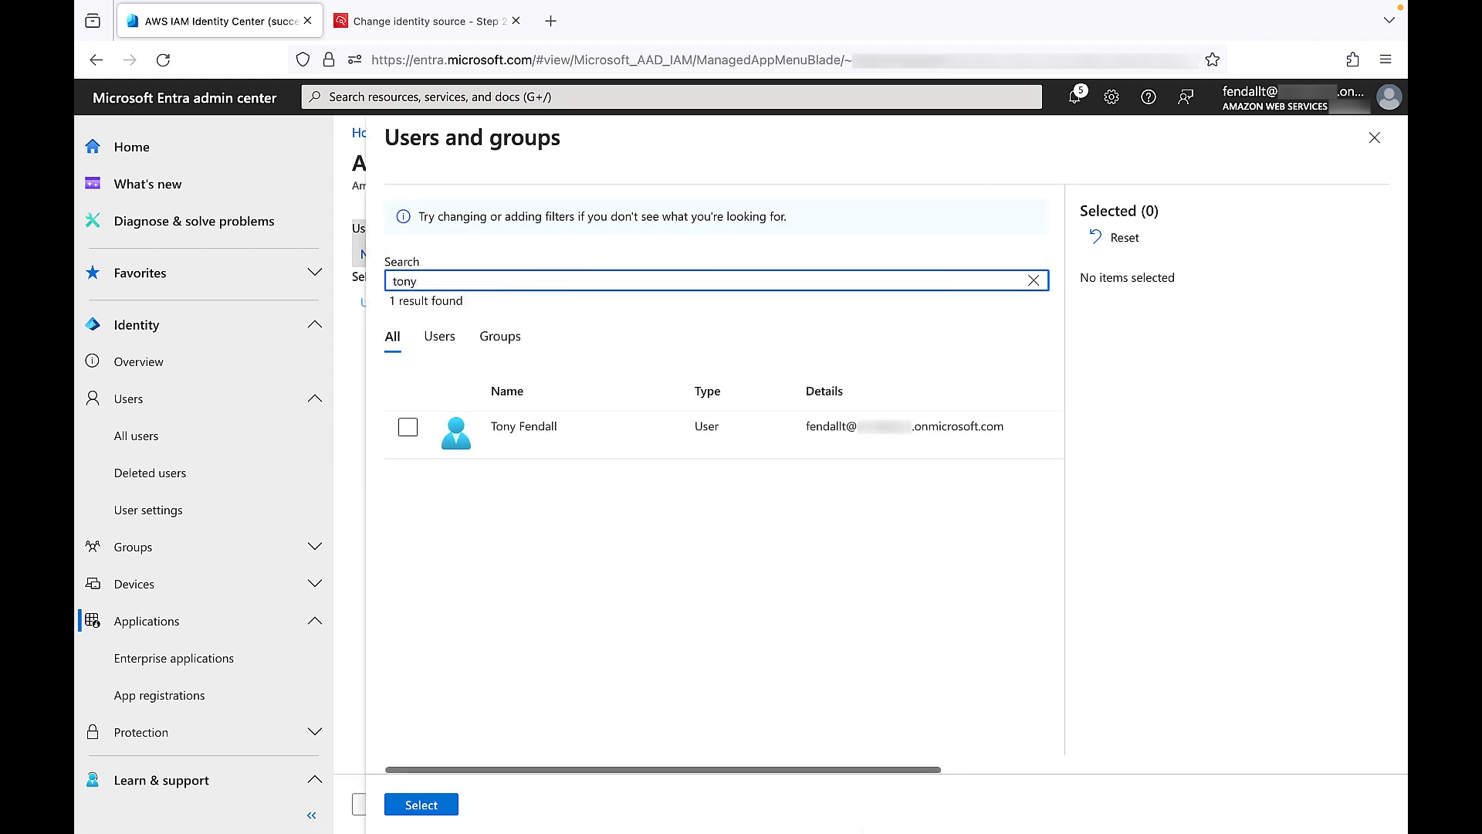
left_click(407, 427)
left_click(421, 805)
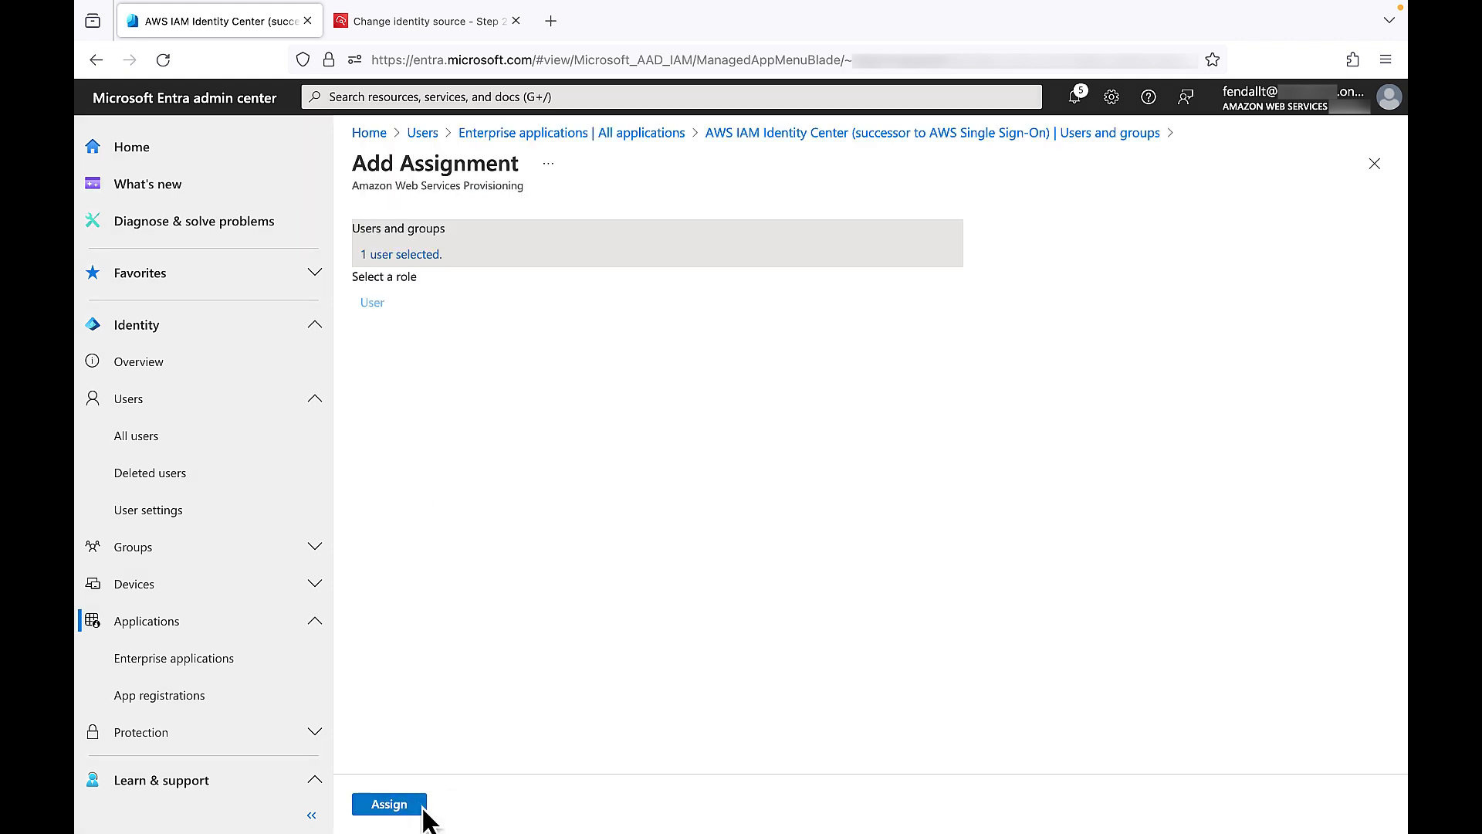
left_click(421, 807)
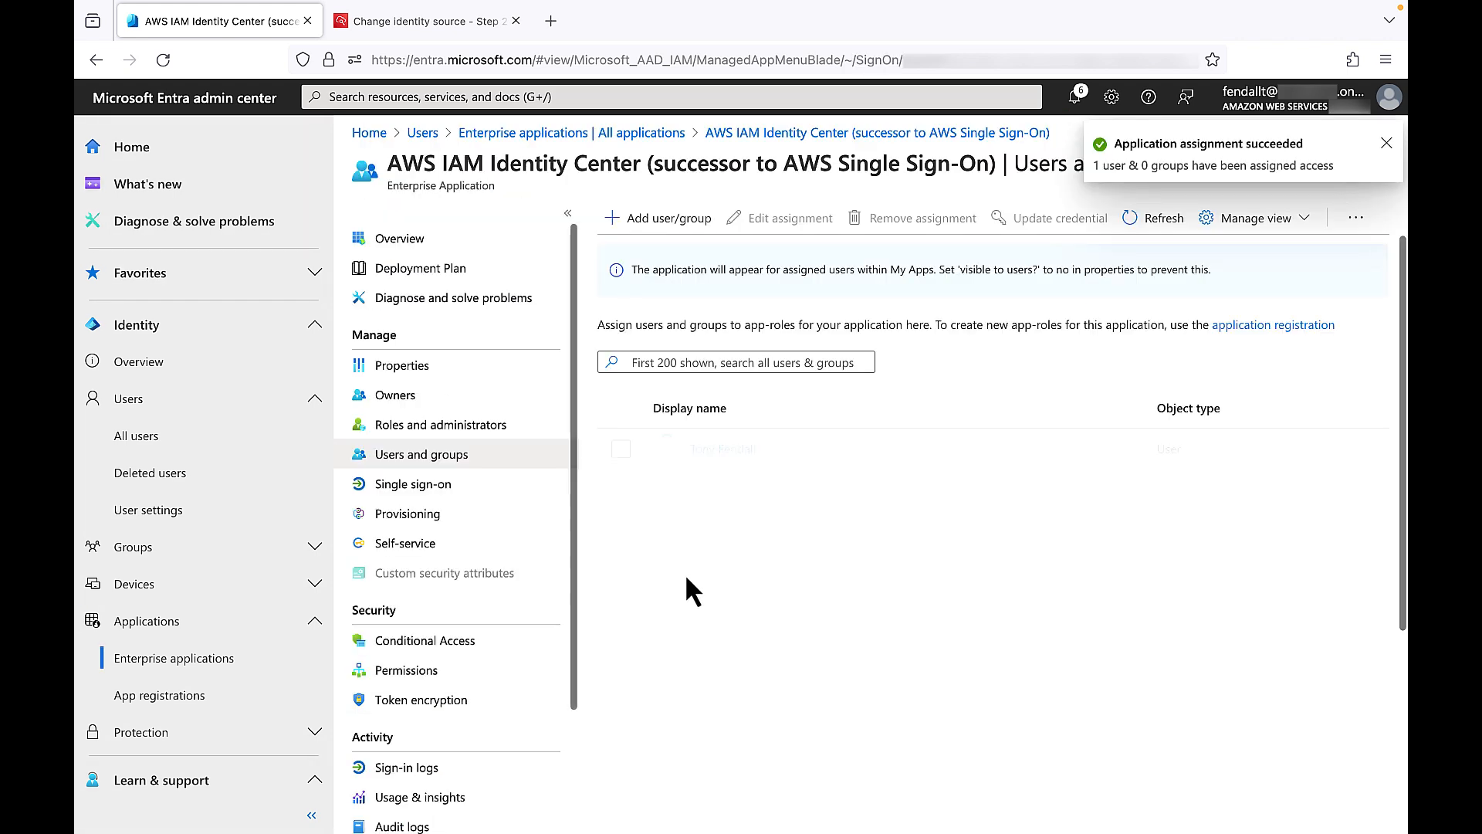